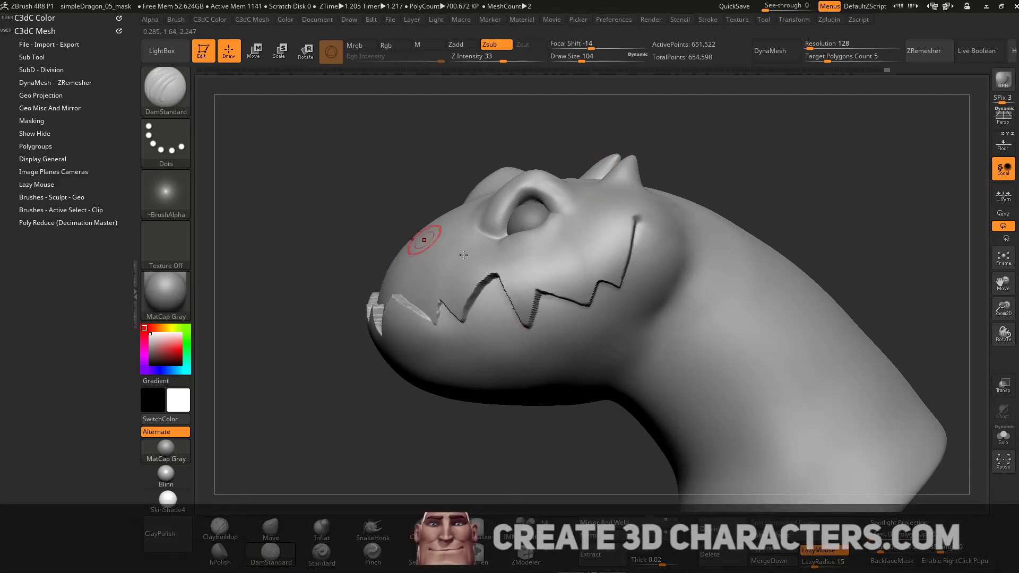
Undo the last stroke, then resize the sculpting brush and smooth the surface beside the jagged mouth line.
key(ctrl+z)
ctrl+right_drag(517, 254, 546, 321)
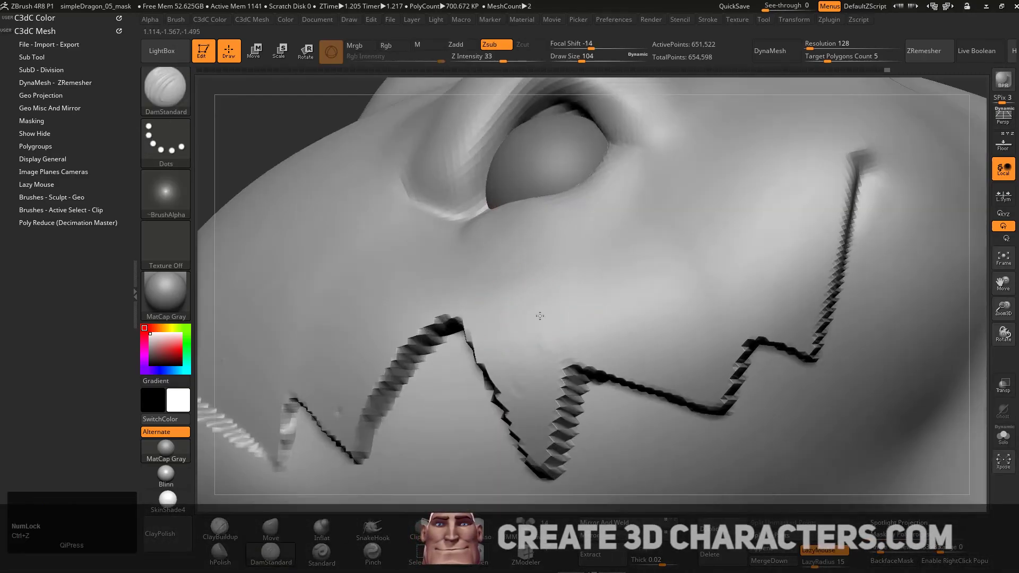
key(s)
mouse_move(535, 312)
mouse_down()
mouse_move(539, 352)
mouse_move(518, 380)
mouse_move(517, 356)
mouse_up()
shift+drag(344, 403, 366, 373)
Sharpen the rim of the upper eyelid with DamStandard at Draw Size 68 and smooth the stroke.
ctrl+right_drag(369, 371, 414, 243)
right_drag(508, 172, 402, 308)
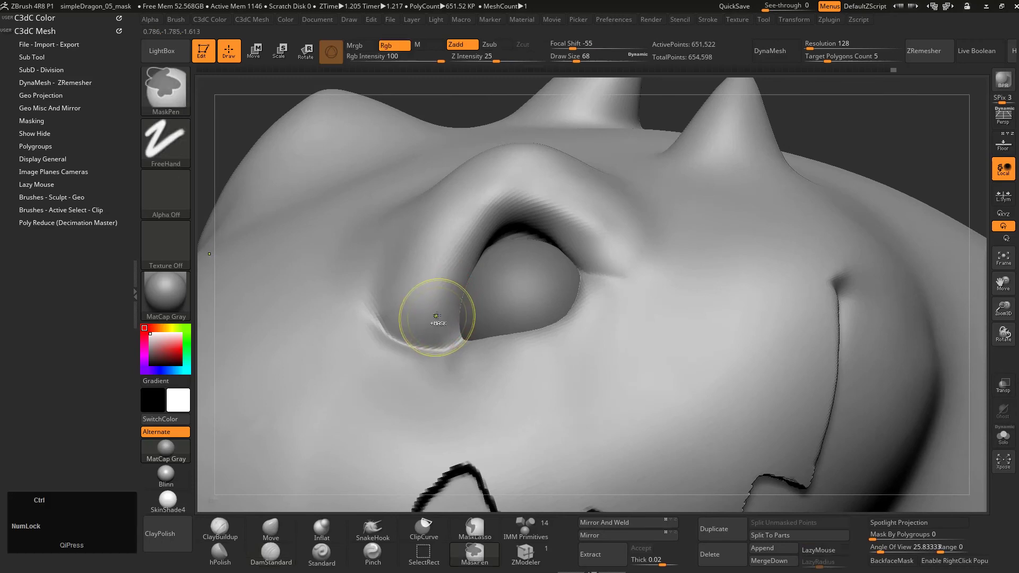
alt+drag(428, 318, 436, 319)
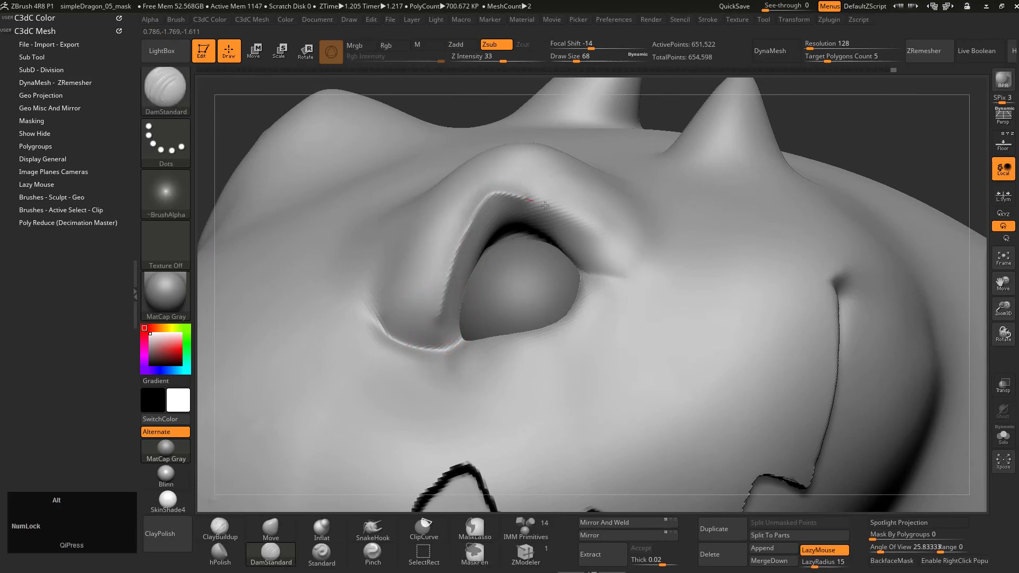
shift+drag(598, 223, 525, 190)
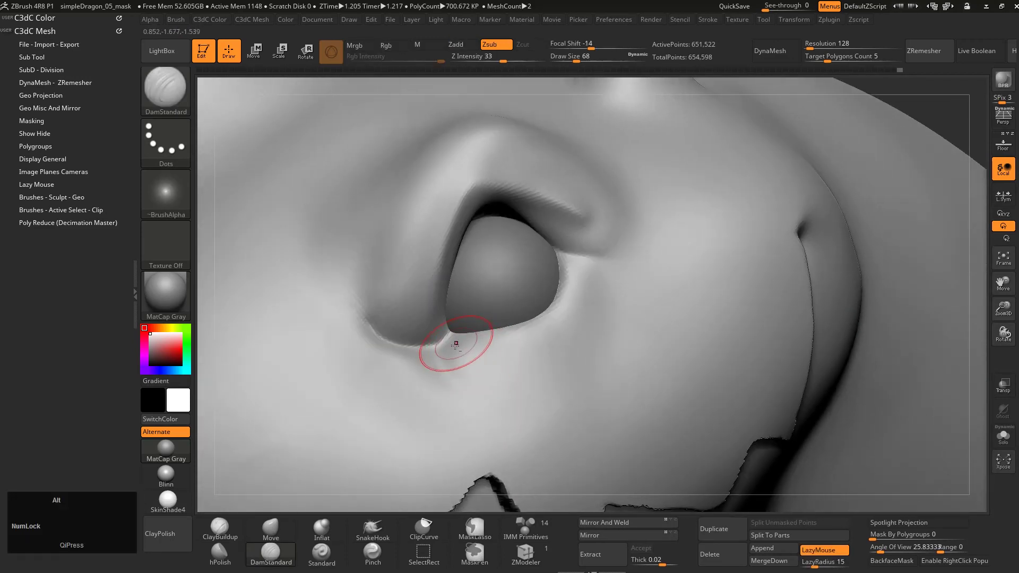
Carve the lower eyelid's crease under and behind the eye with DamStandard, and smooth its edges.
mouse_move(444, 340)
mouse_down()
mouse_move(558, 318)
mouse_move(603, 271)
mouse_up()
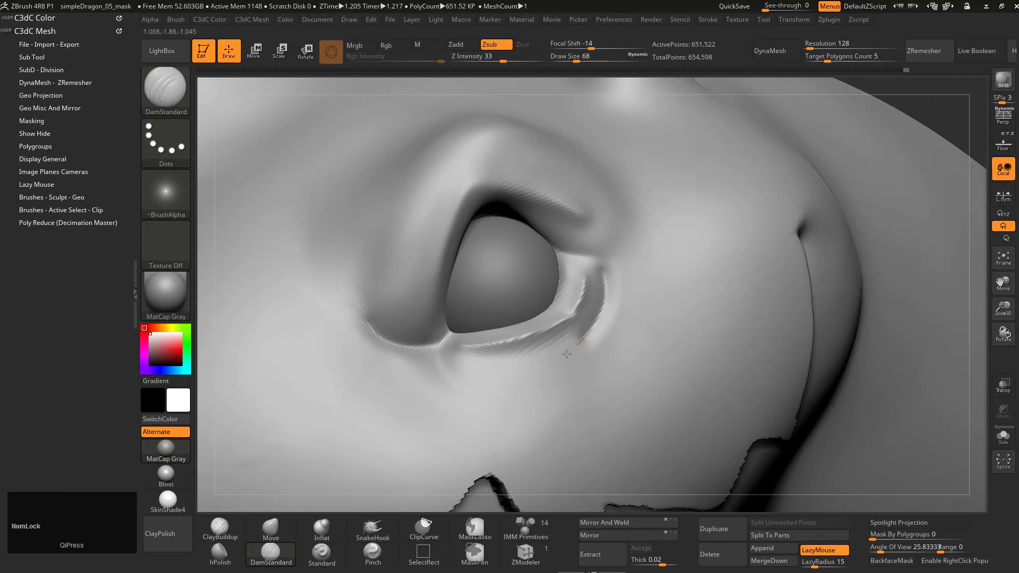
drag(562, 356, 464, 364)
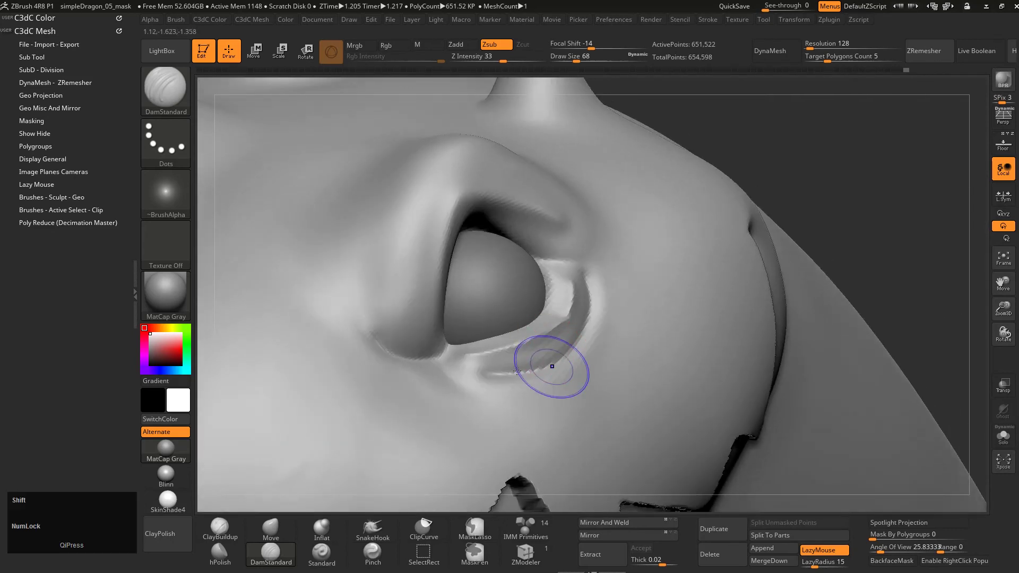
mouse_move(483, 372)
shift+mouse_down()
mouse_move(557, 354)
mouse_move(587, 323)
mouse_move(582, 289)
mouse_move(465, 358)
mouse_move(515, 350)
shift+mouse_up()
Undo the last lower eyelid strokes, then rework and smooth the crease below the inner corner of the eye.
key(ctrl+z)
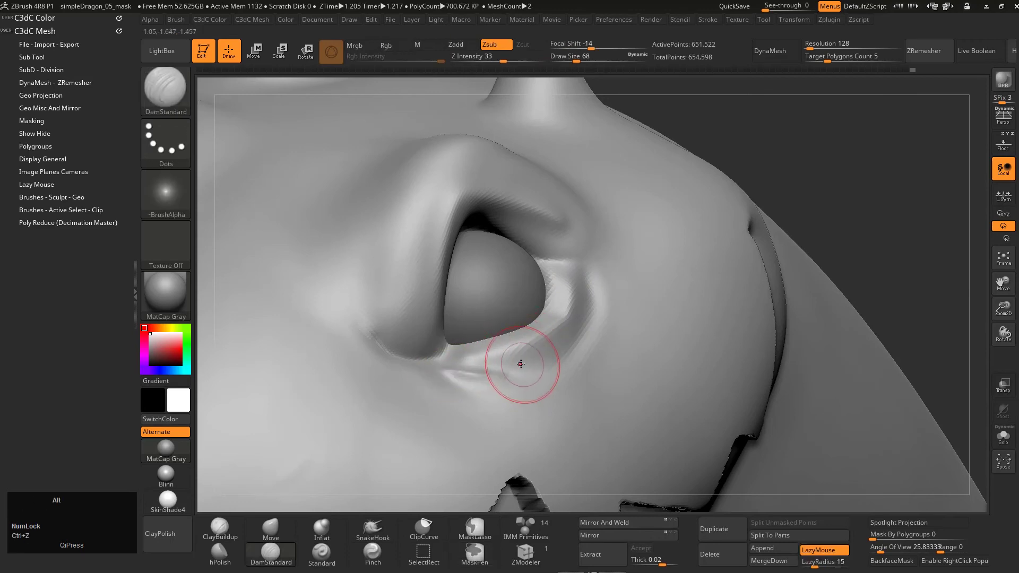
key(ctrl+z)
key(ctrl+z)
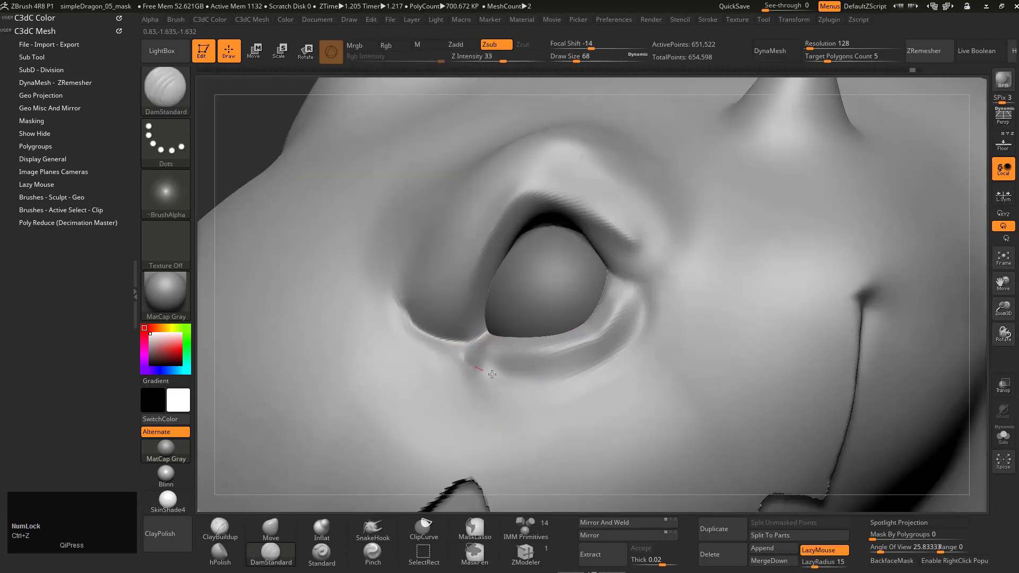
key(shift)
shift+drag(527, 381, 512, 386)
Carve a crease around the bases of both head horns with DamStandard, undoing the unwanted strokes.
mouse_move(512, 386)
right_down()
mouse_move(527, 371)
mouse_move(531, 340)
mouse_move(573, 331)
mouse_move(576, 290)
mouse_move(531, 318)
mouse_move(564, 318)
mouse_move(564, 309)
mouse_move(488, 322)
right_up()
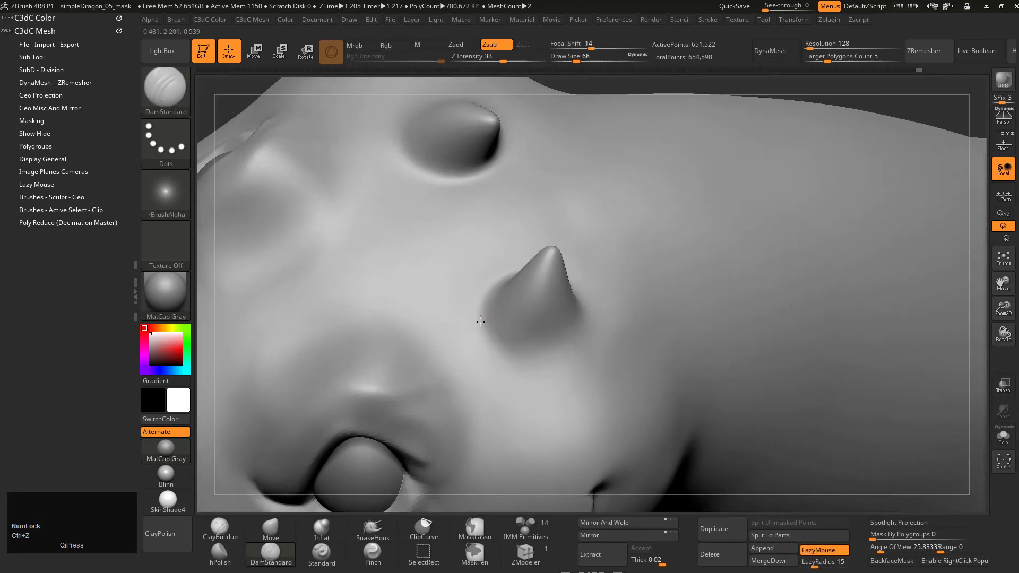
mouse_move(480, 322)
mouse_down()
mouse_move(509, 356)
mouse_move(567, 360)
mouse_up()
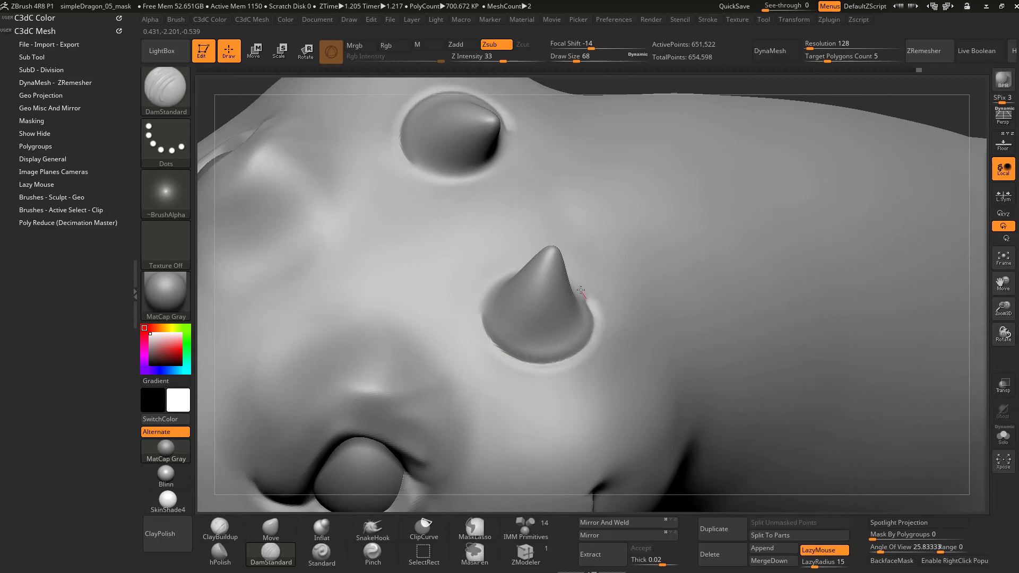
mouse_move(578, 288)
right_down()
mouse_move(563, 234)
mouse_move(607, 174)
mouse_move(588, 233)
mouse_move(633, 199)
right_up()
key(ctrl+z)
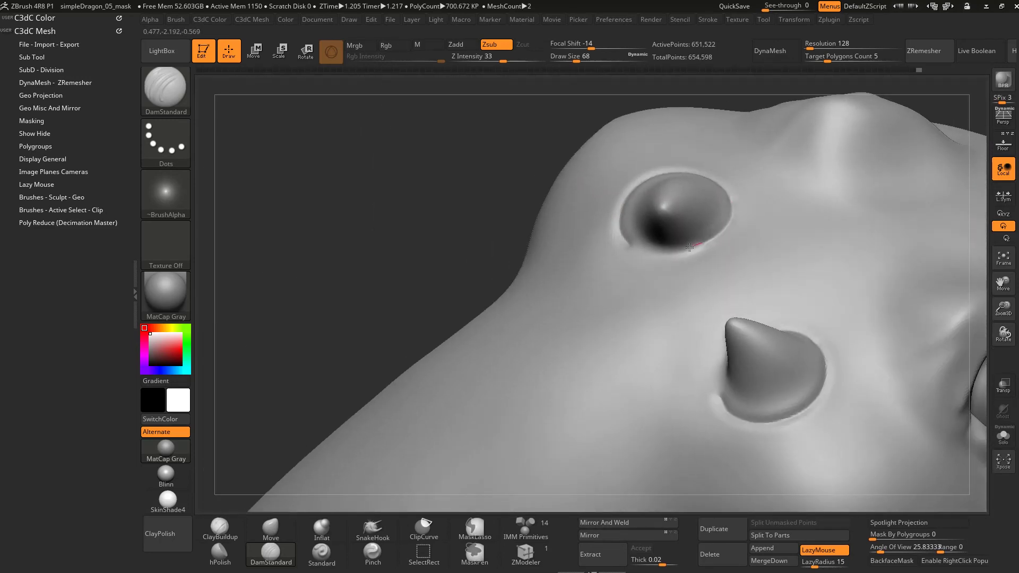
drag(640, 249, 623, 231)
mouse_move(623, 231)
right_down()
mouse_move(693, 232)
mouse_move(671, 223)
mouse_move(685, 239)
mouse_move(658, 210)
right_up()
key(ctrl+z)
key(ctrl+z)
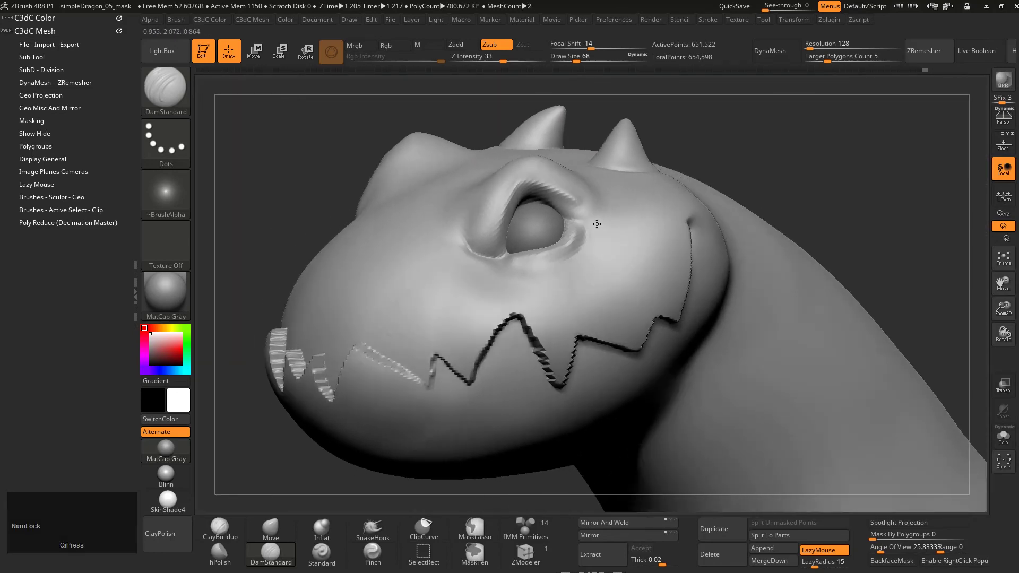
Refine the crease beneath the lower eyelid, undoing and retrying the DamStandard strokes.
key(shift)
right_drag(413, 317, 881, 207)
alt+right_drag(531, 175, 605, 173)
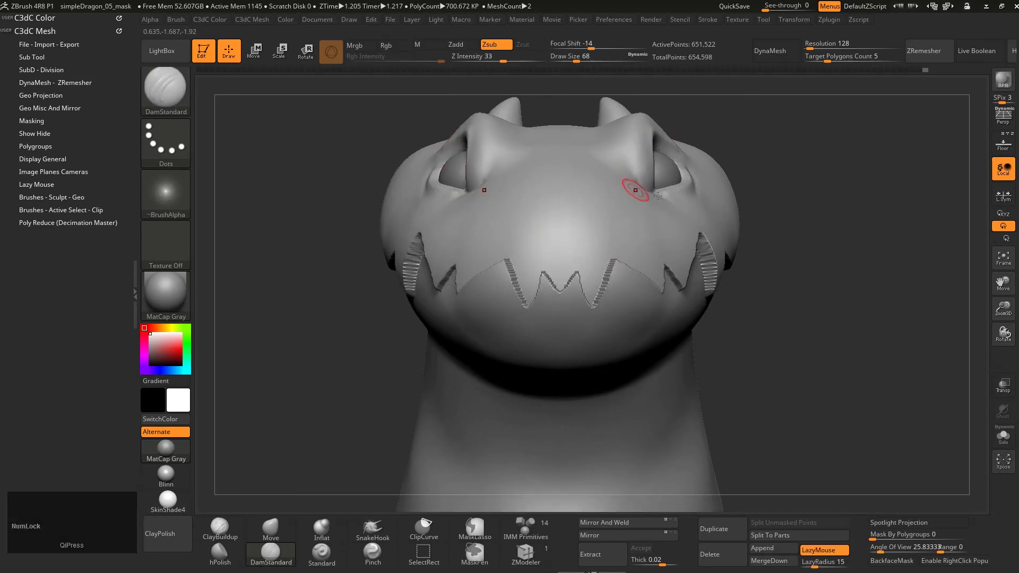
key(ctrl+z)
key(ctrl+z)
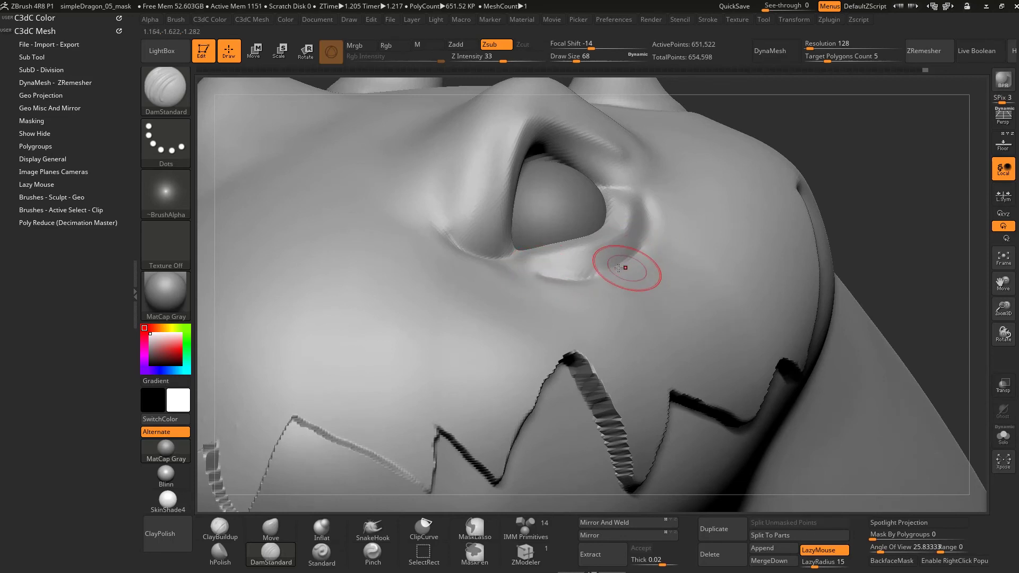
key(ctrl+z)
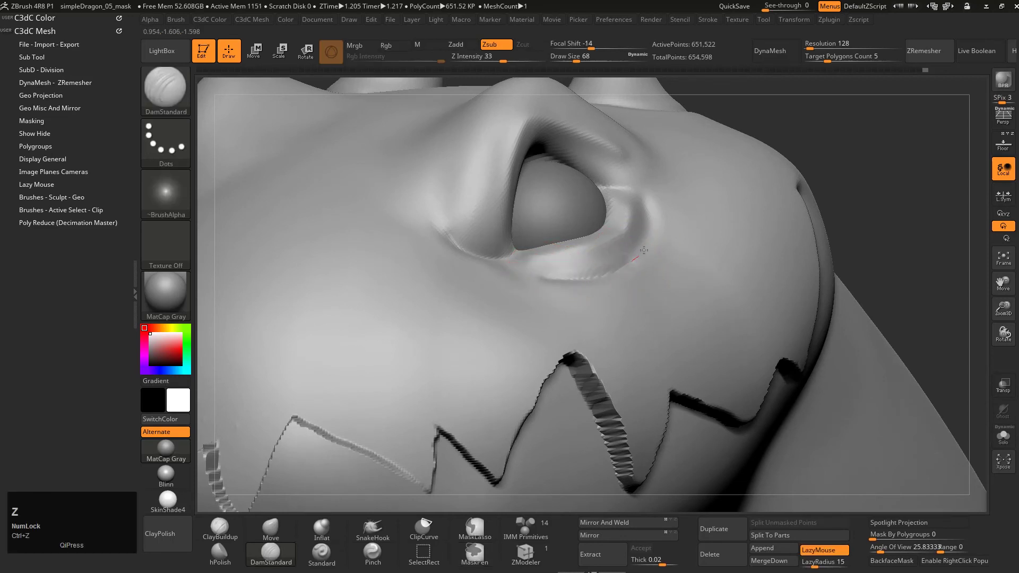
key(ctrl+shift+z)
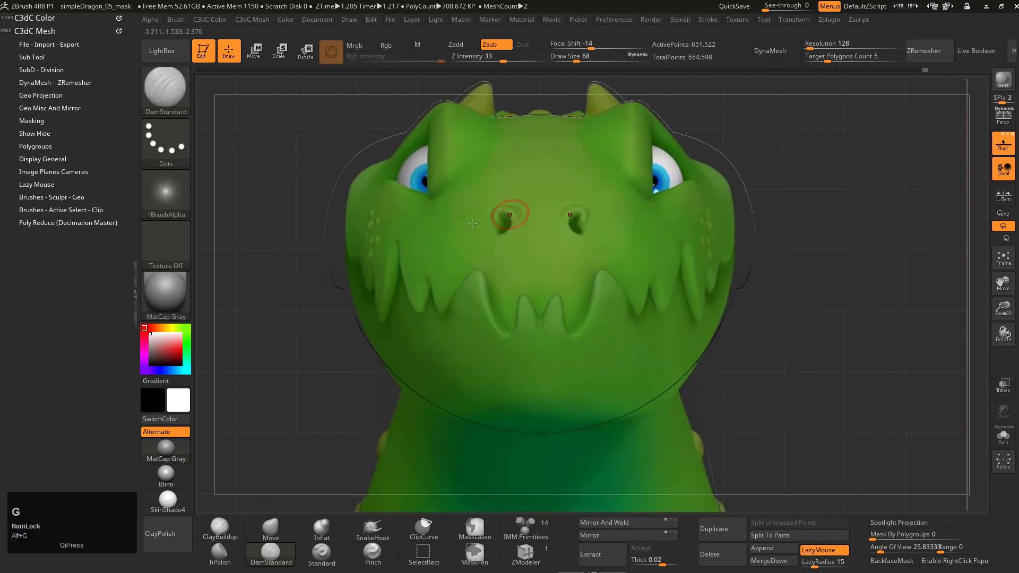
Set both the E Enhance Opacity and the E Enhance Factor of the reference image overlay to 0.75.
alt+right_drag(472, 263, 440, 294)
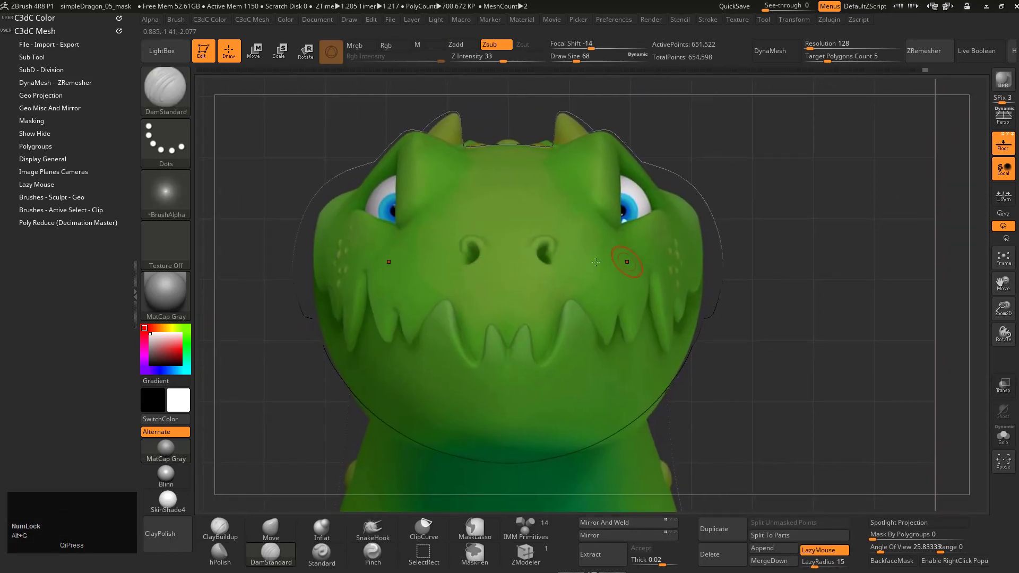
alt+right_drag(596, 235, 621, 193)
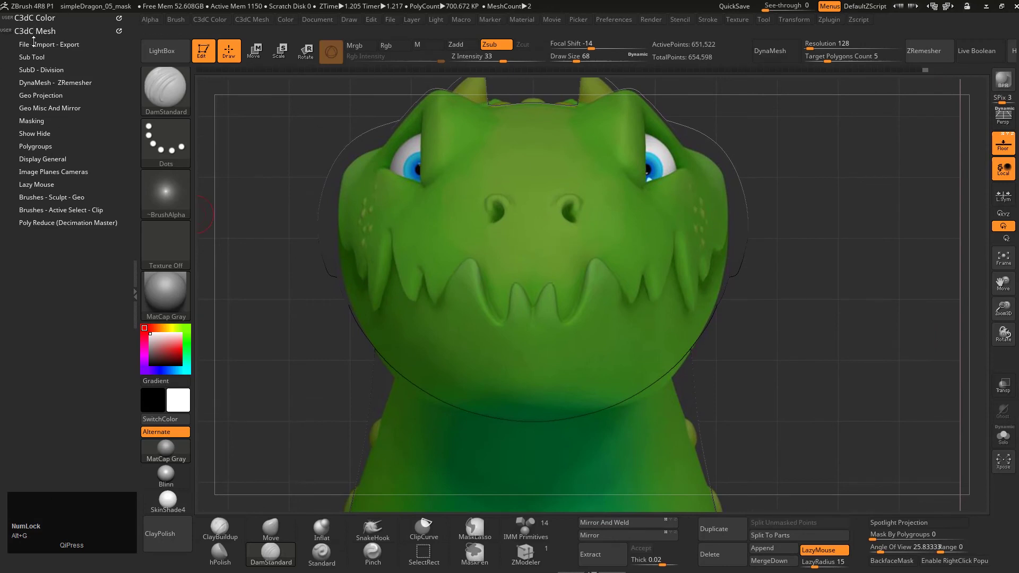
click(53, 171)
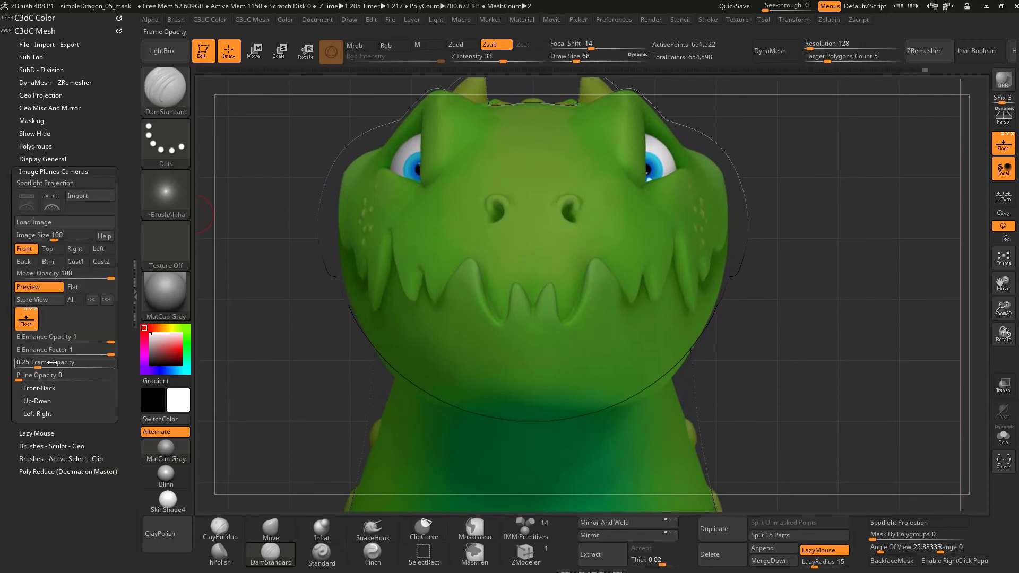
mouse_move(110, 342)
mouse_down()
mouse_move(90, 342)
mouse_move(88, 356)
mouse_up()
click(83, 337)
text(0.75)
key(Tab)
text(0.75)
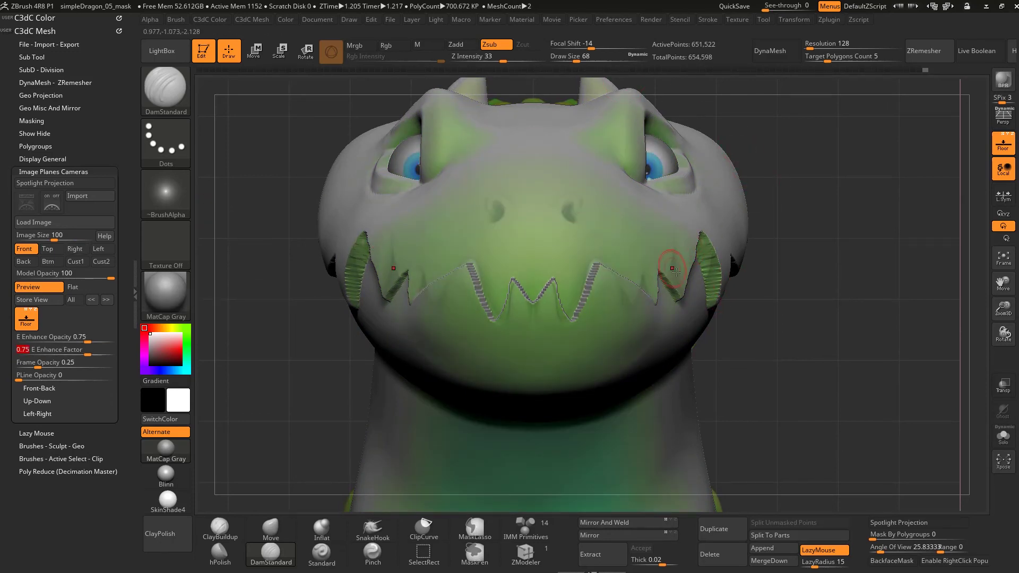
Reduce the brush size and mask both nostril shapes on the snout with MaskPen, following the front reference image.
text(s)
mouse_move(625, 252)
mouse_down()
mouse_move(661, 233)
mouse_move(727, 151)
mouse_up()
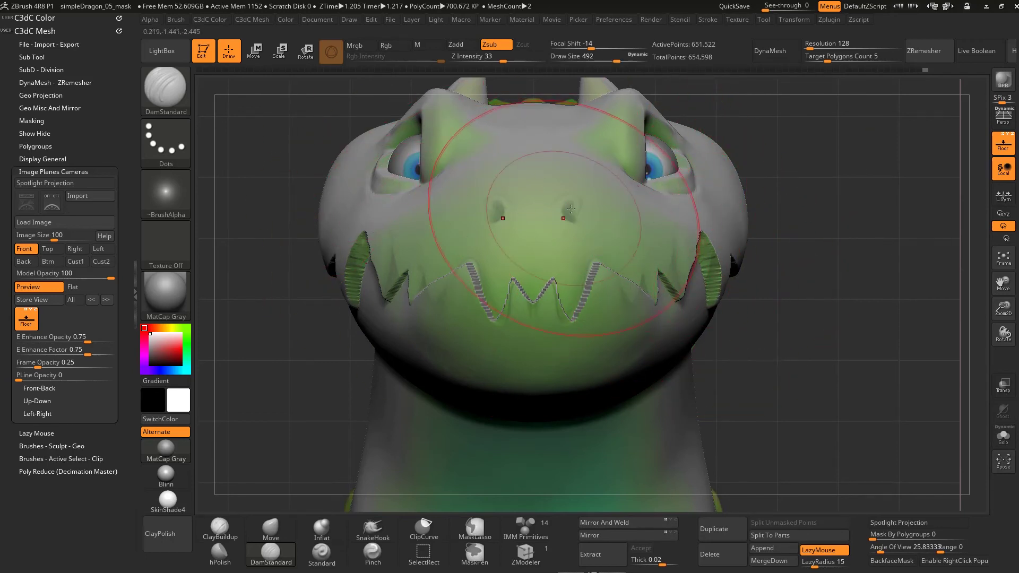
key(s)
drag(577, 209, 543, 209)
mouse_move(560, 191)
alt+right_down()
mouse_move(526, 255)
mouse_move(552, 297)
alt+right_up()
key(s)
drag(553, 298, 547, 298)
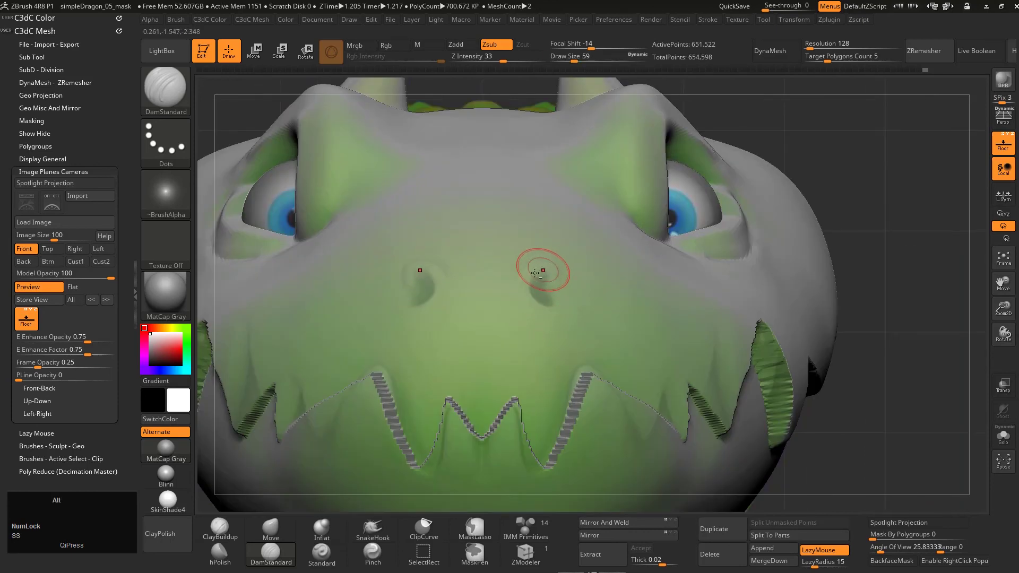
alt+right_drag(536, 273, 522, 241)
key(ctrl)
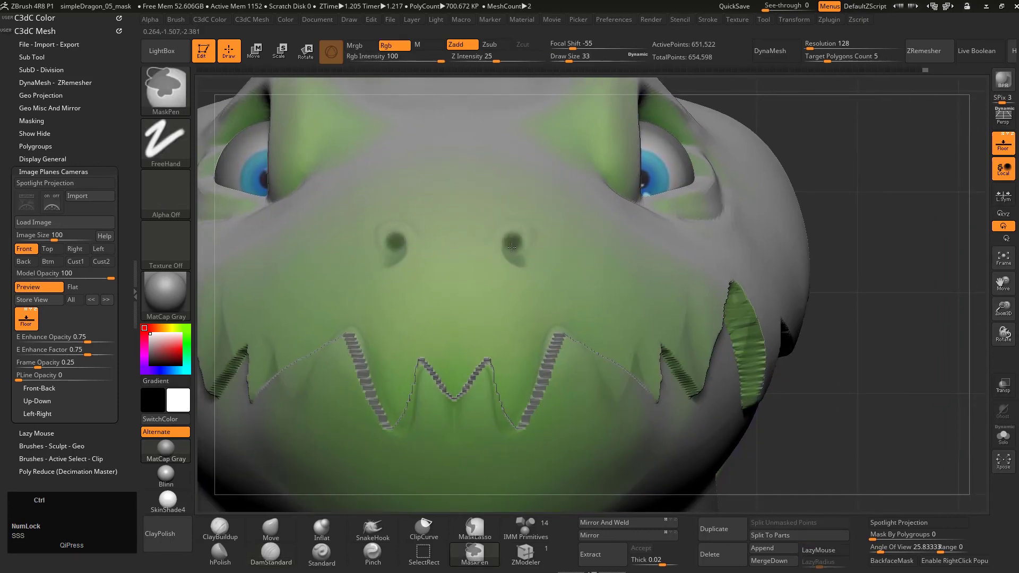
ctrl+drag(518, 259, 516, 263)
mouse_move(504, 228)
ctrl+alt+mouse_down()
mouse_move(492, 241)
mouse_move(510, 249)
ctrl+alt+mouse_up()
key(s)
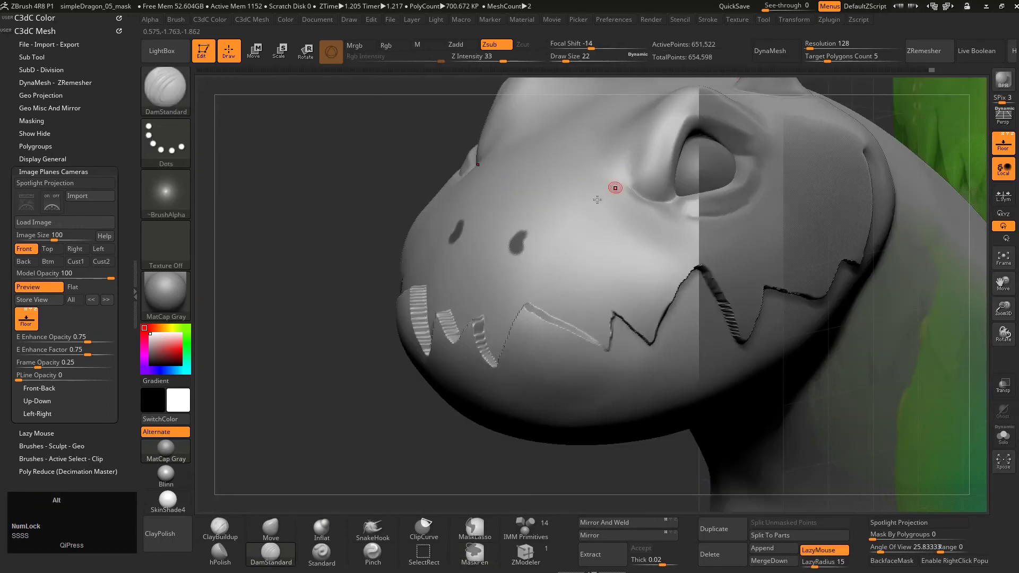
Hide the reference image and invert the mask so only the nostril shapes stay editable.
alt+right_drag(597, 199, 467, 228)
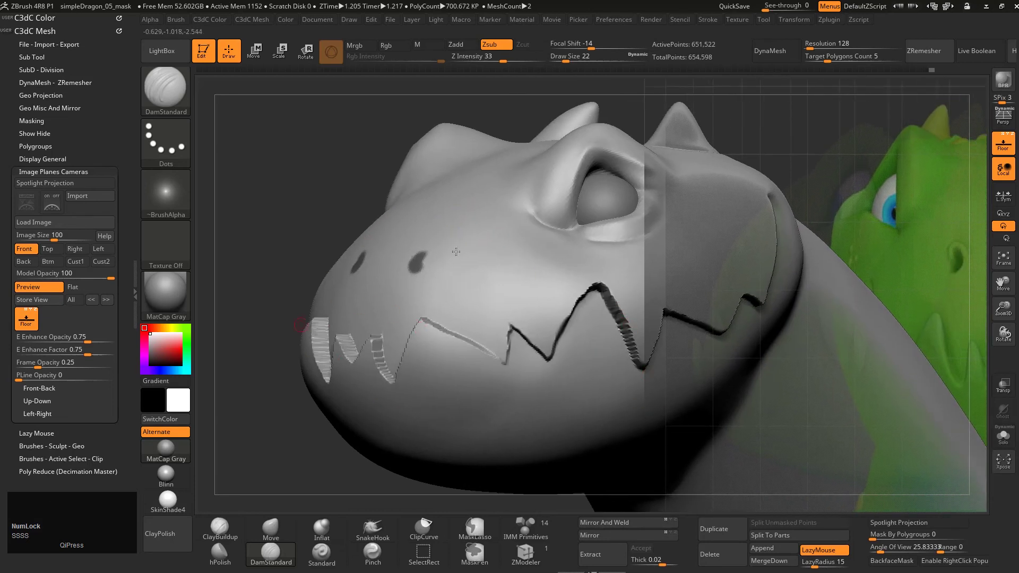
alt+right_drag(568, 235, 545, 212)
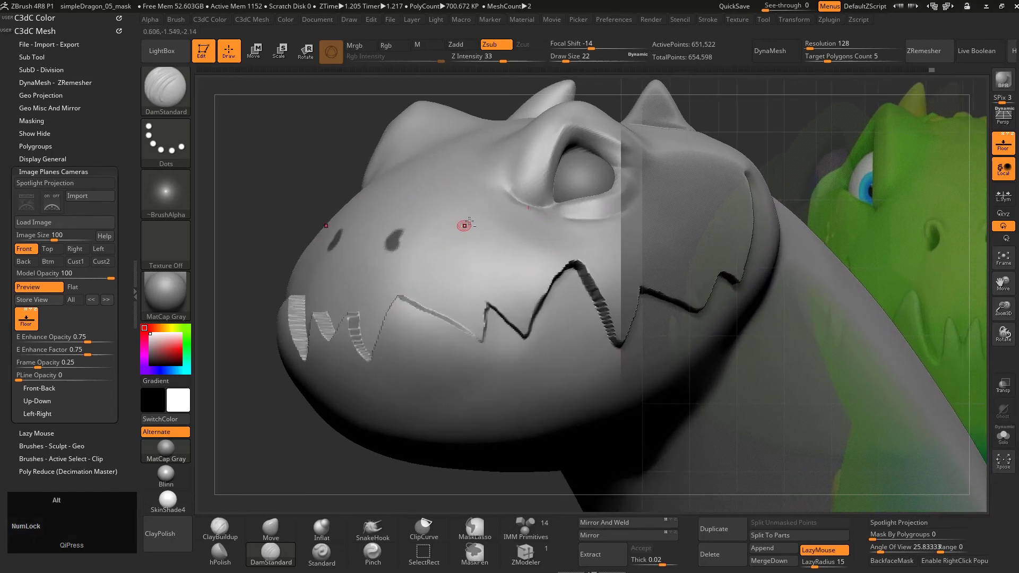
key(alt+g)
key(ctrl)
ctrl+click(357, 178)
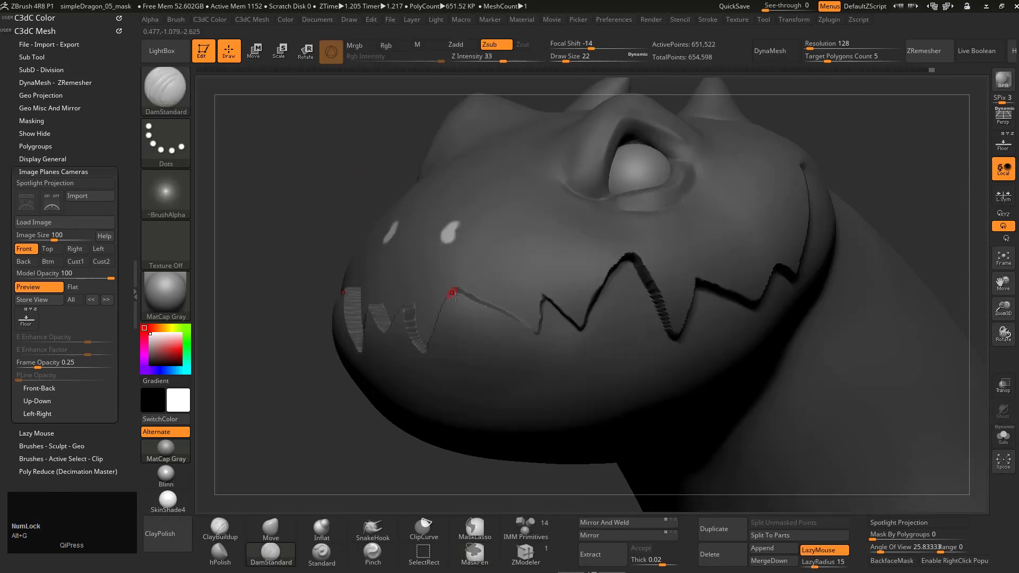
key(ctrl+z)
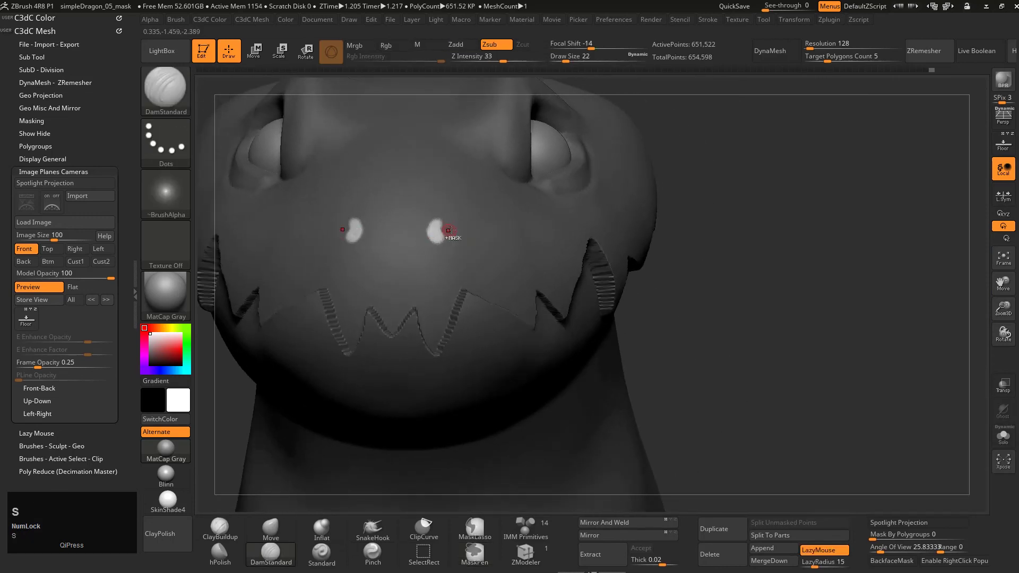
Push the unmasked nostrils into the snout using the Move brush at Draw Size 192, and clear the mask.
key(2)
key(s)
drag(421, 250, 452, 250)
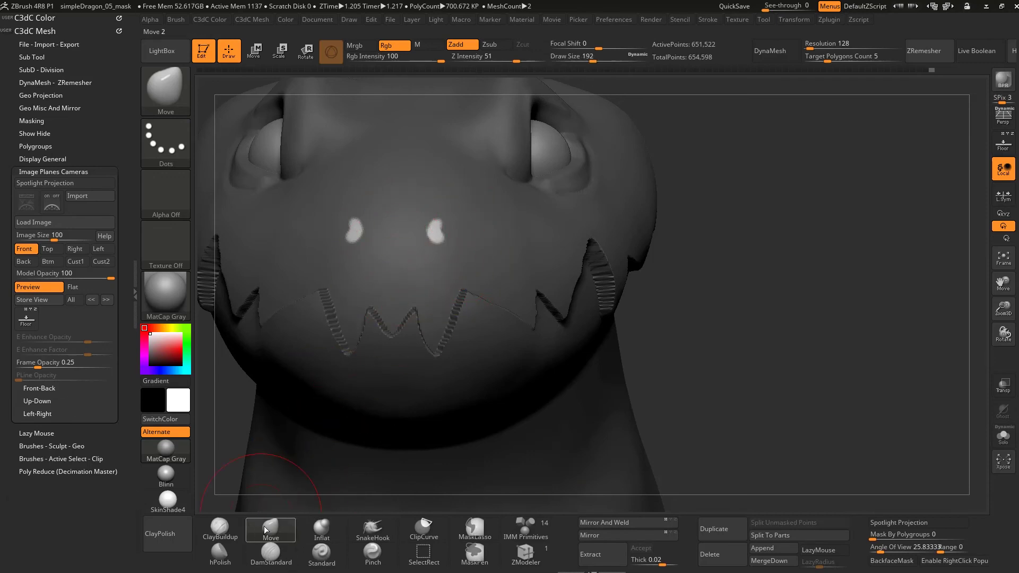
key(b)
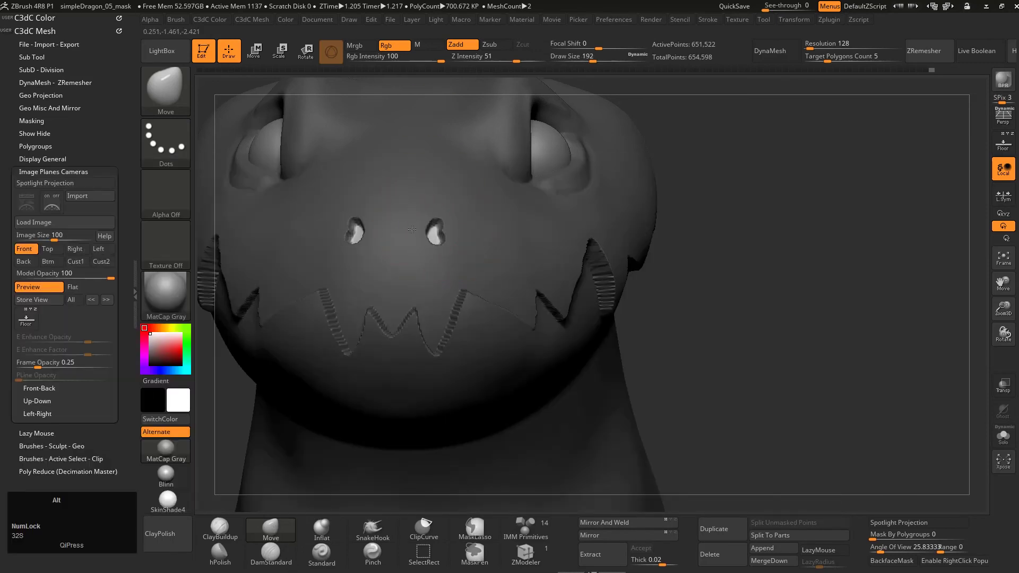
mouse_move(399, 231)
right_down()
mouse_move(313, 212)
mouse_move(396, 159)
mouse_move(409, 173)
right_up()
mouse_move(425, 217)
right_down()
mouse_move(437, 237)
mouse_move(488, 223)
mouse_move(422, 195)
mouse_move(480, 197)
mouse_move(491, 214)
mouse_move(445, 181)
right_up()
key(shift)
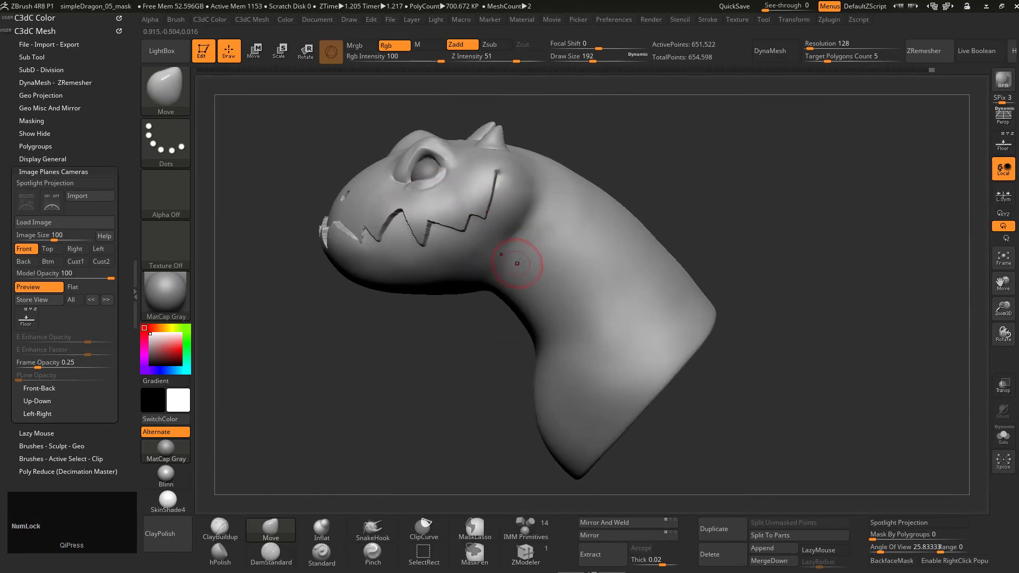
Show the side reference image and trim the slanted base of the neck straight with ClipCurve along the reference's neck edge.
key(alt+g)
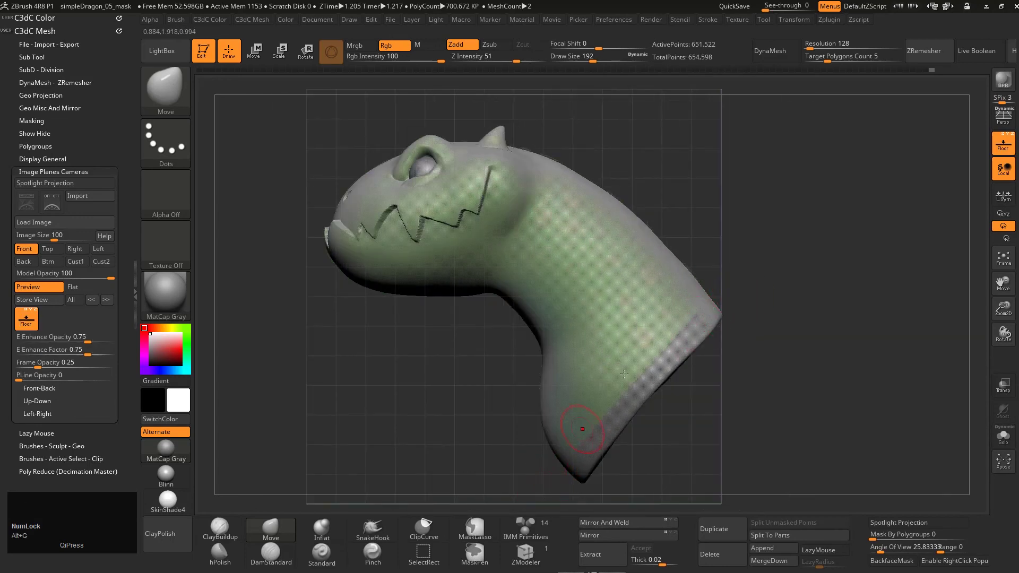
alt+right_drag(613, 364, 548, 306)
alt+right_drag(541, 269, 546, 297)
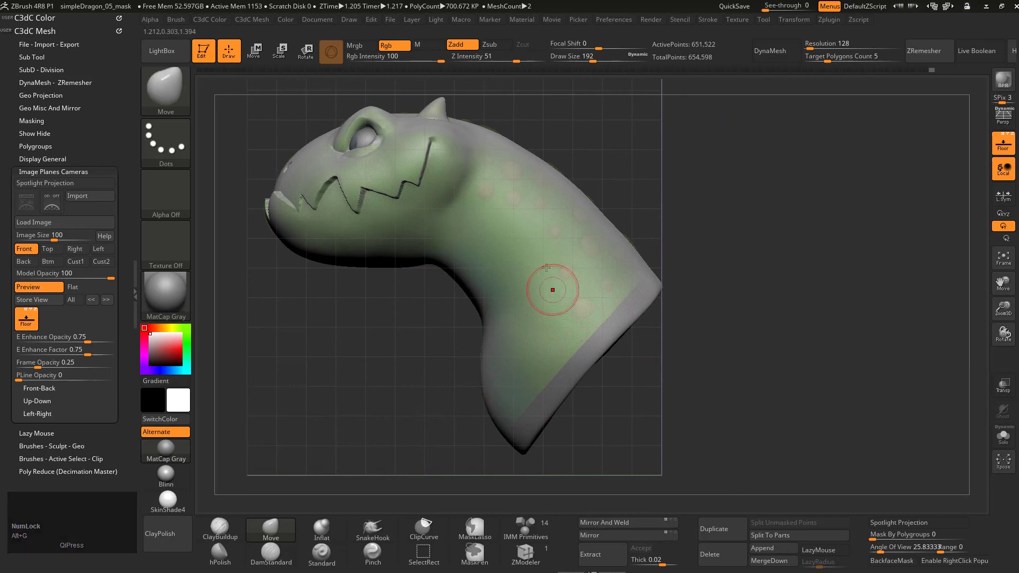
click(423, 525)
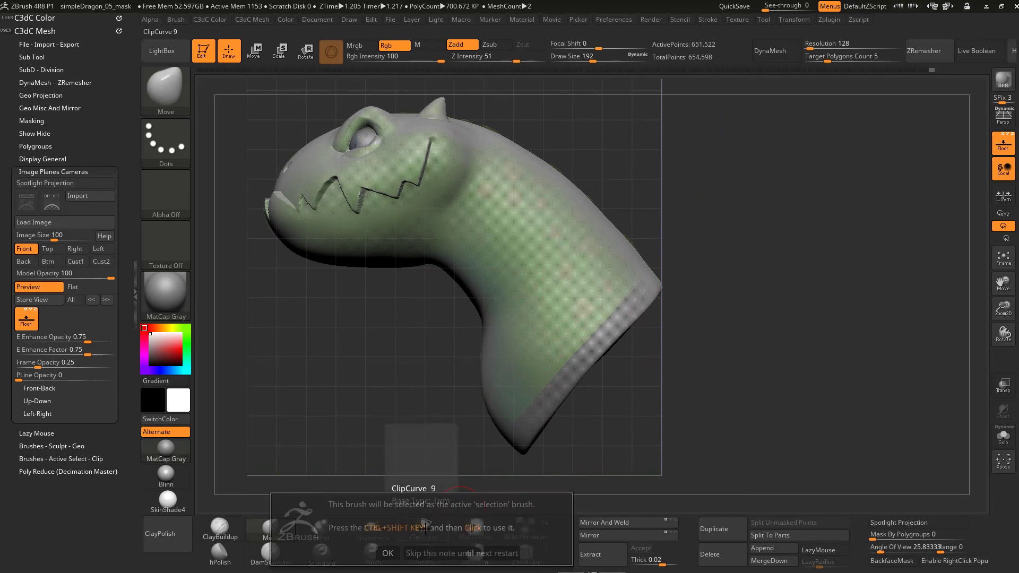
click(388, 553)
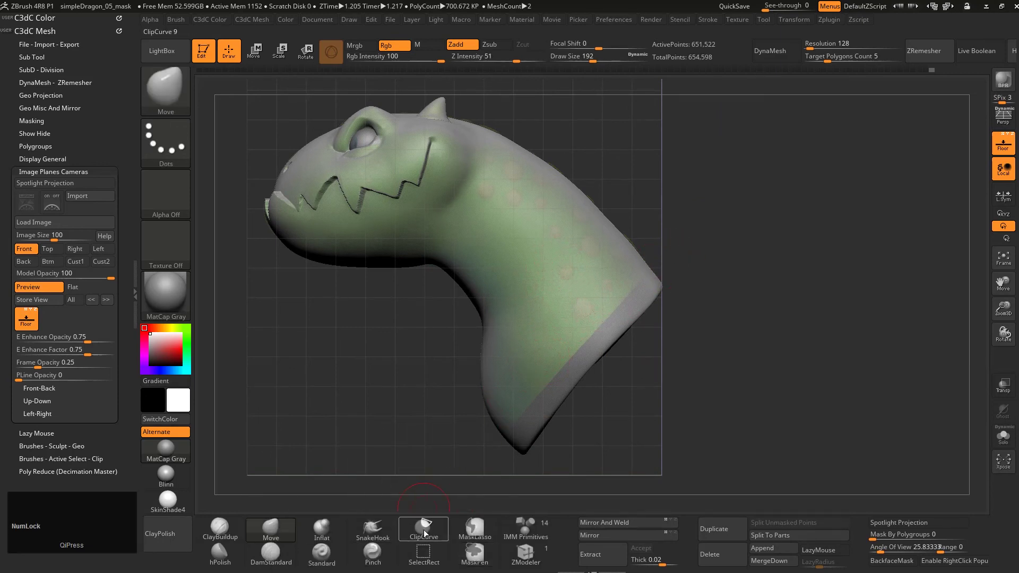
key(ctrl+shift)
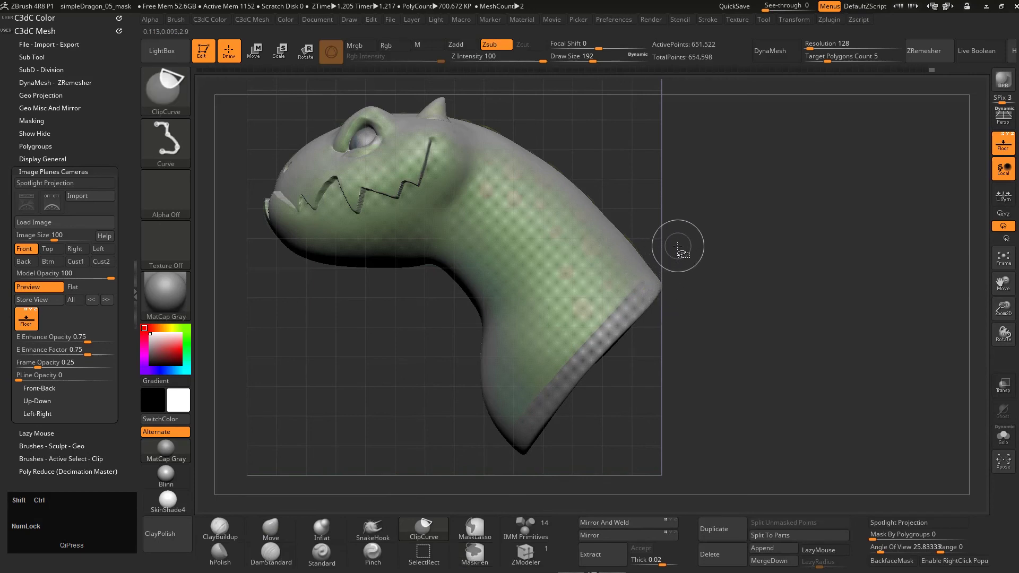
ctrl+shift+drag(621, 307, 474, 465)
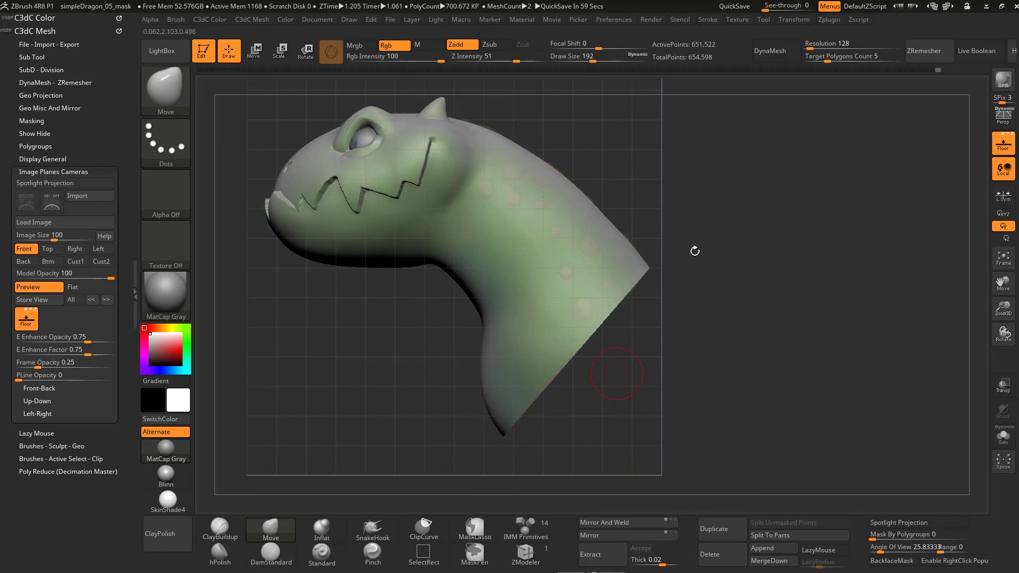
Examine the clipped neck's mesh with the wireframe shown, and hide both the wireframe and the reference image.
right_drag(622, 266, 547, 281)
mouse_move(643, 324)
ctrl+right_down()
mouse_move(669, 357)
mouse_move(608, 251)
mouse_move(555, 239)
mouse_move(506, 207)
mouse_move(581, 315)
mouse_move(531, 297)
ctrl+right_up()
key(shift+f)
alt+right_drag(508, 257, 563, 232)
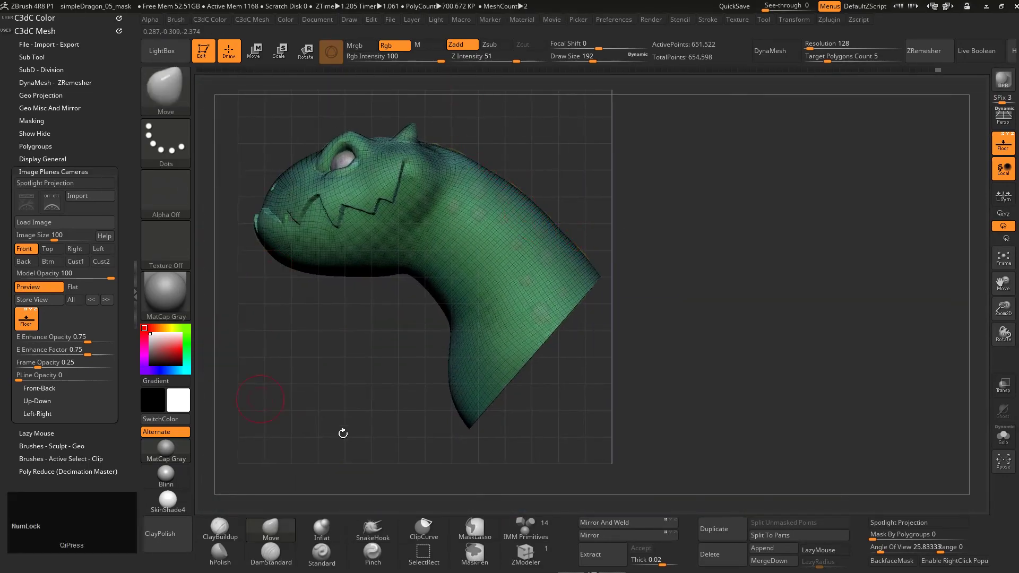
alt+right_drag(430, 191, 484, 288)
key(shift+f)
key(alt+g)
right_drag(648, 288, 480, 100)
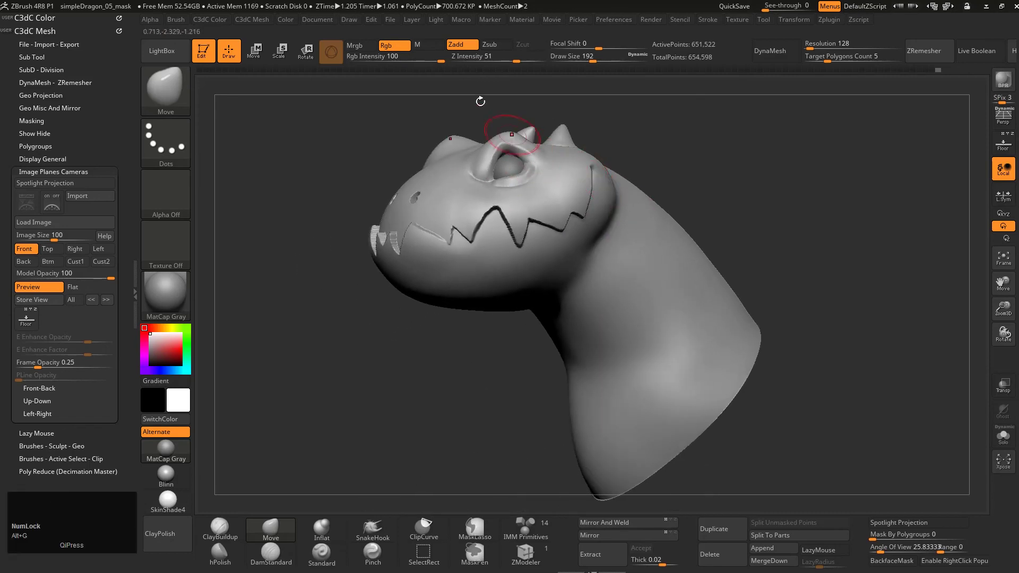
Save the project as simpleDragon_06_preZRemeshFinal.ZPR in the zbrush folder.
click(391, 20)
click(466, 40)
click(106, 213)
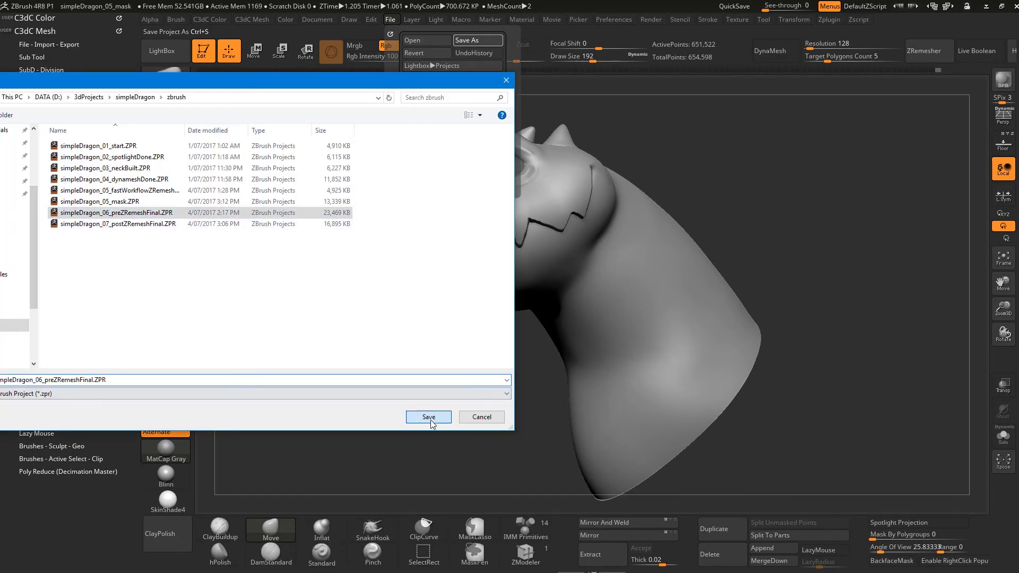
click(428, 416)
Run ZRemesher on the dragon body with a Target Polygons Count of 5 and display the new wireframe.
click(926, 54)
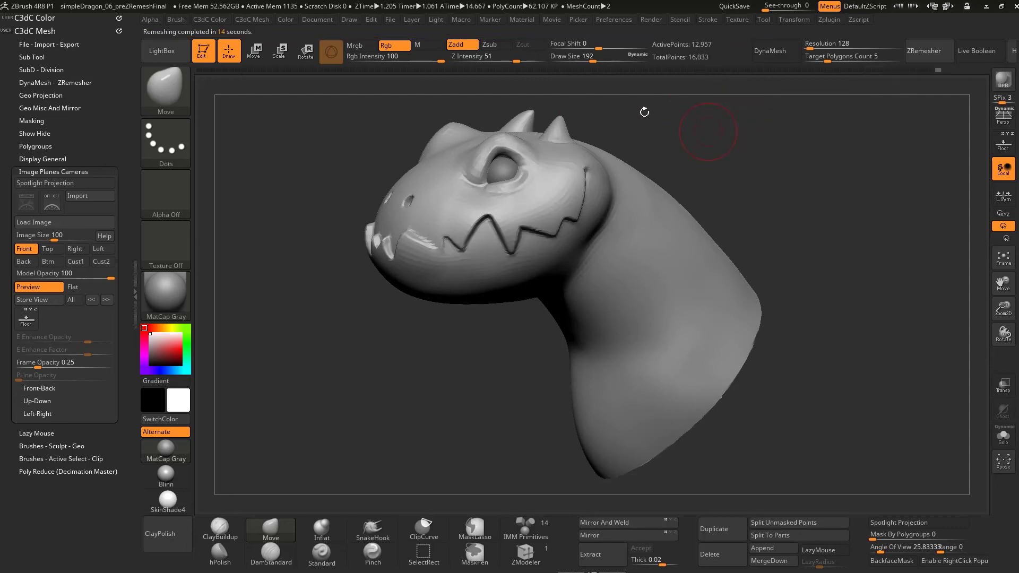
ctrl+right_drag(540, 220, 307, 208)
right_drag(373, 209, 594, 371)
key(shift+f)
right_drag(561, 158, 513, 180)
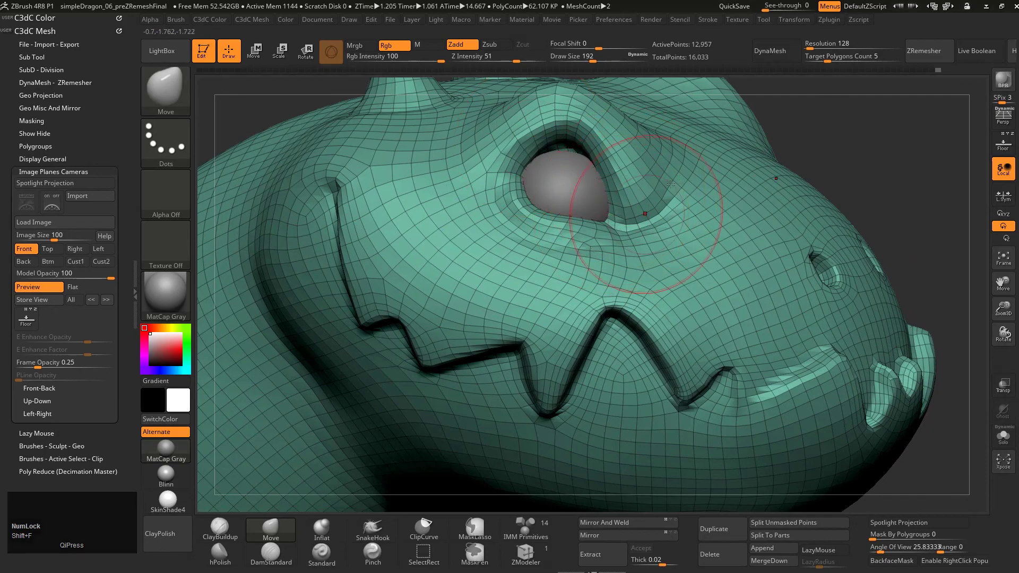
Examine the remeshed edge flow around the eyes, horns, jagged mouth line, teeth and neck from several angles.
right_drag(637, 192, 431, 256)
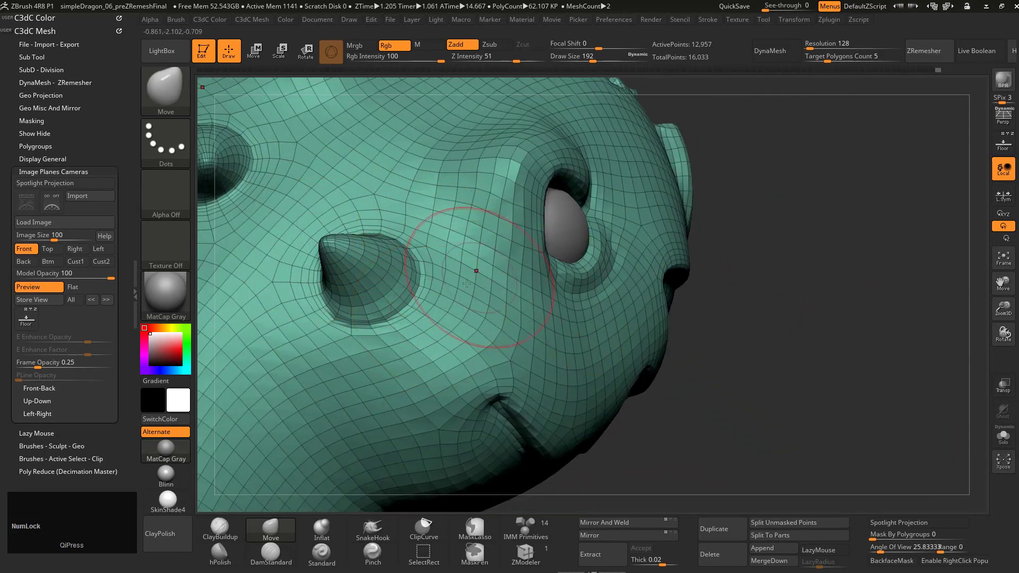
right_drag(457, 282, 372, 233)
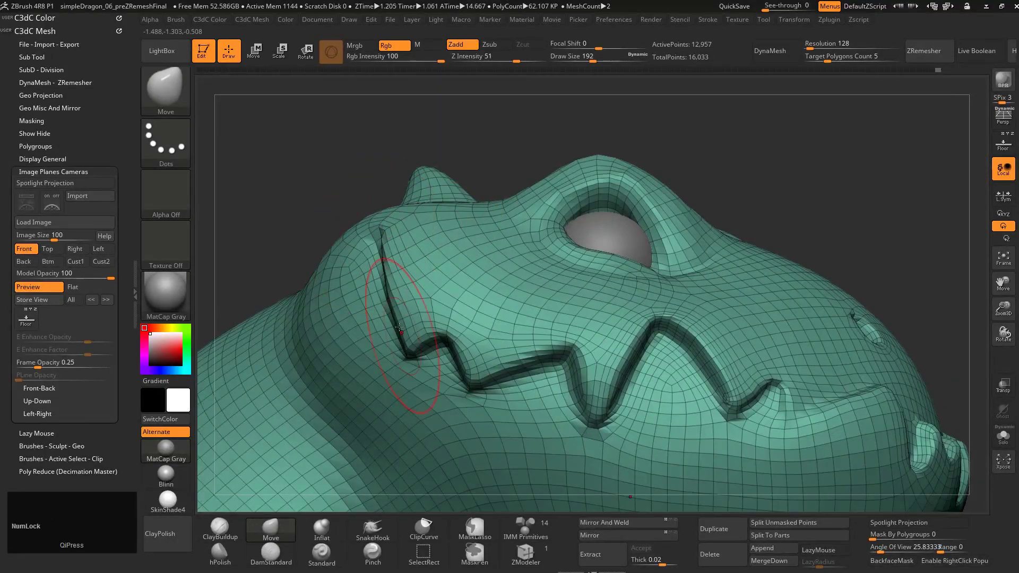
right_drag(564, 341, 449, 358)
right_drag(552, 355, 563, 270)
right_drag(555, 319, 645, 278)
right_drag(533, 367, 484, 282)
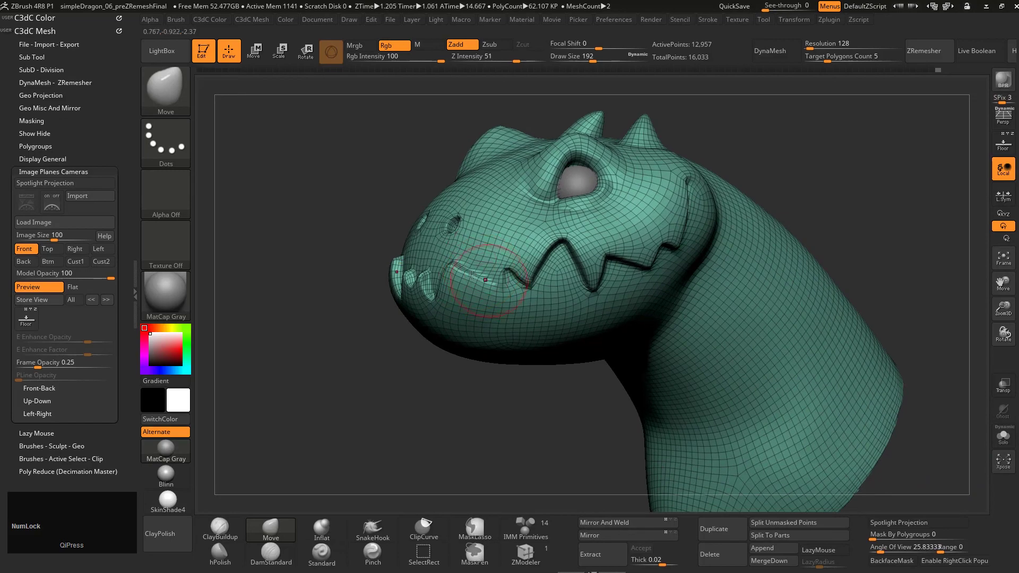
right_drag(707, 193, 604, 232)
right_drag(612, 321, 455, 213)
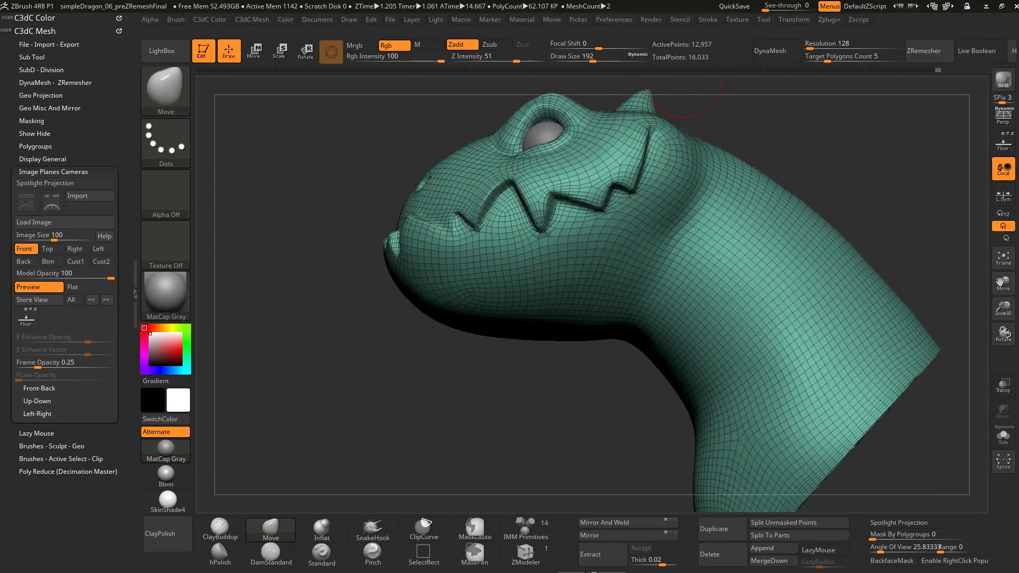
right_drag(689, 356, 702, 502)
right_drag(775, 245, 705, 266)
alt+right_drag(712, 308, 641, 339)
mouse_move(641, 339)
right_down()
mouse_move(596, 348)
mouse_move(520, 271)
mouse_move(633, 192)
right_up()
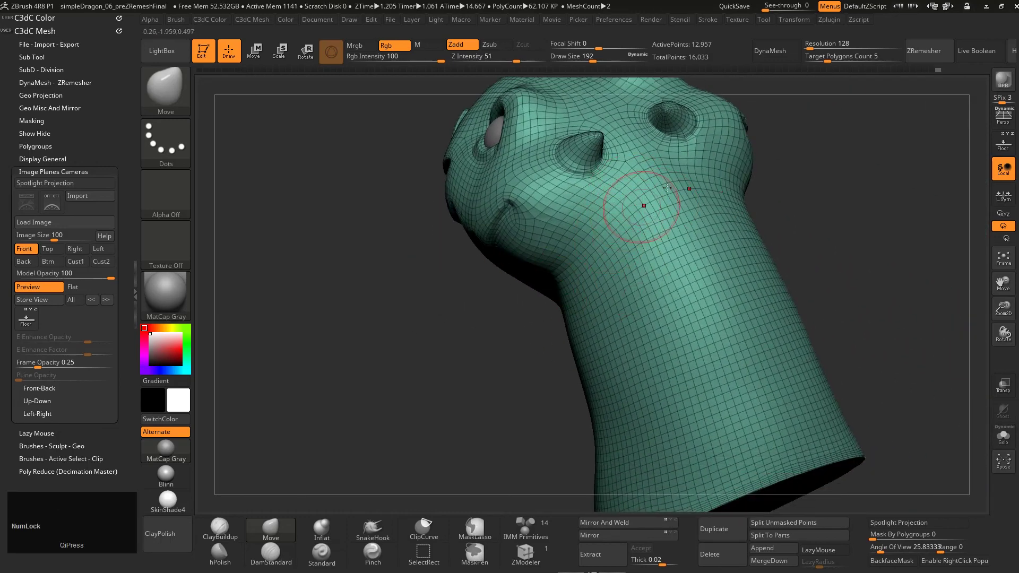
Smooth the mesh on the back of the head behind the horns and raise the Draw Size to 500.
key(shift)
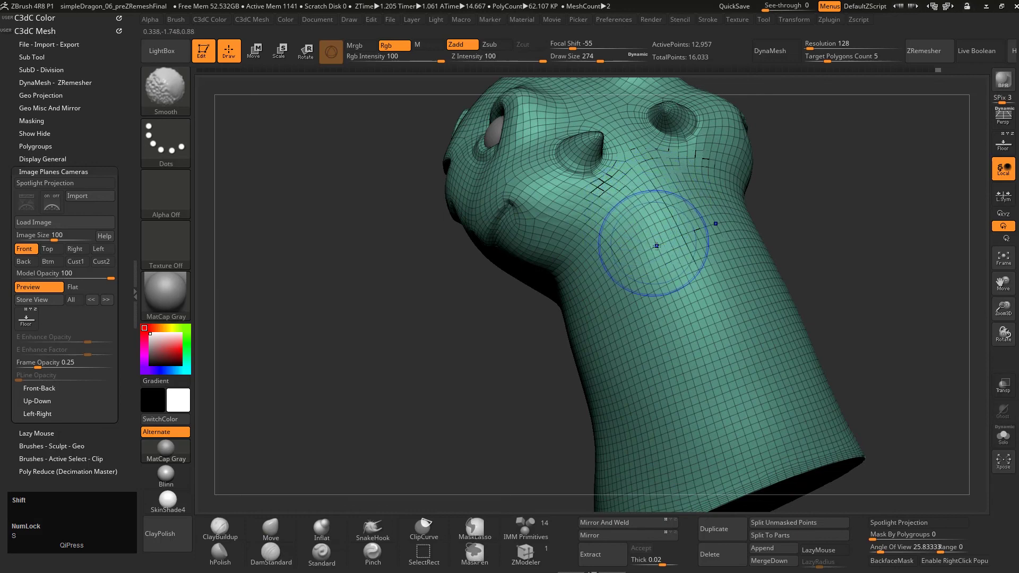
mouse_move(658, 247)
right_down()
mouse_move(751, 234)
mouse_move(658, 221)
right_up()
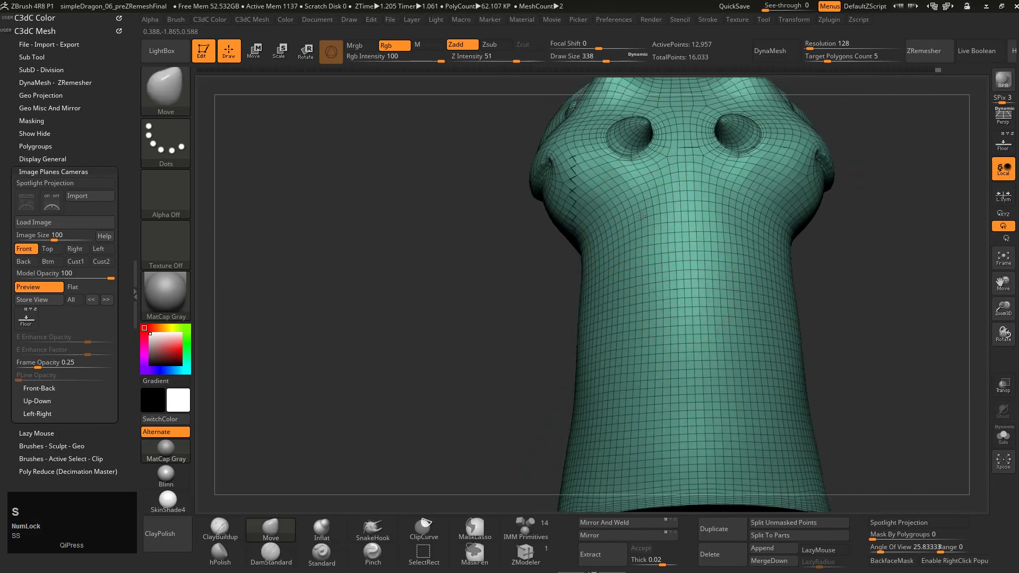
mouse_move(602, 260)
right_down()
mouse_move(626, 329)
mouse_move(655, 248)
mouse_move(661, 175)
mouse_move(690, 183)
mouse_move(631, 233)
right_up()
key(shift)
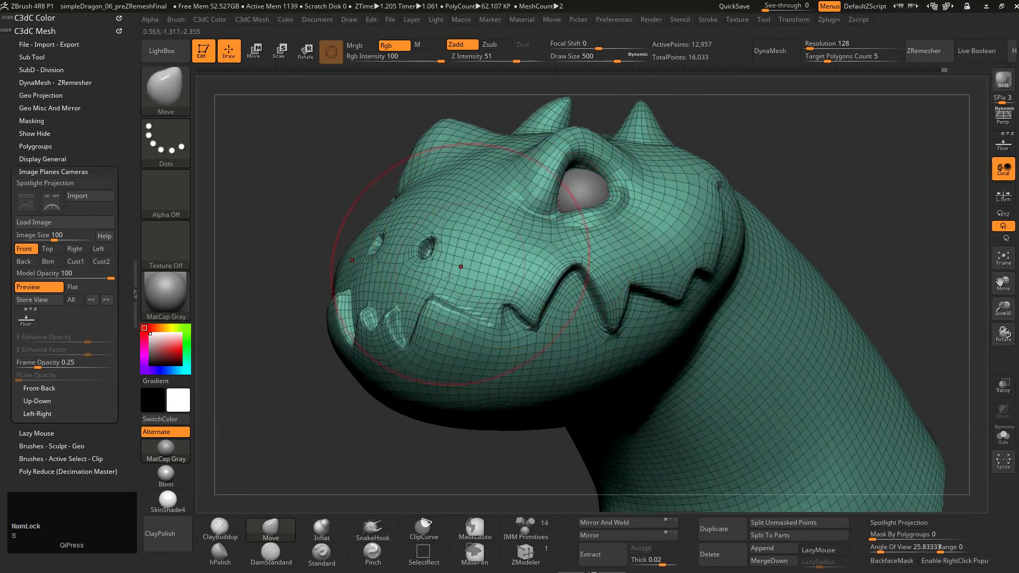
Try adjusting the lower jaw with a Move brush stroke at Draw Size 500, and undo the stroke.
right_drag(522, 274, 499, 312)
alt+right_drag(724, 213, 640, 238)
mouse_move(637, 298)
alt+right_down()
mouse_move(609, 251)
mouse_move(695, 255)
mouse_move(600, 254)
alt+right_up()
alt+right_drag(657, 83, 652, 176)
drag(562, 289, 555, 267)
key(s)
key(ctrl+z)
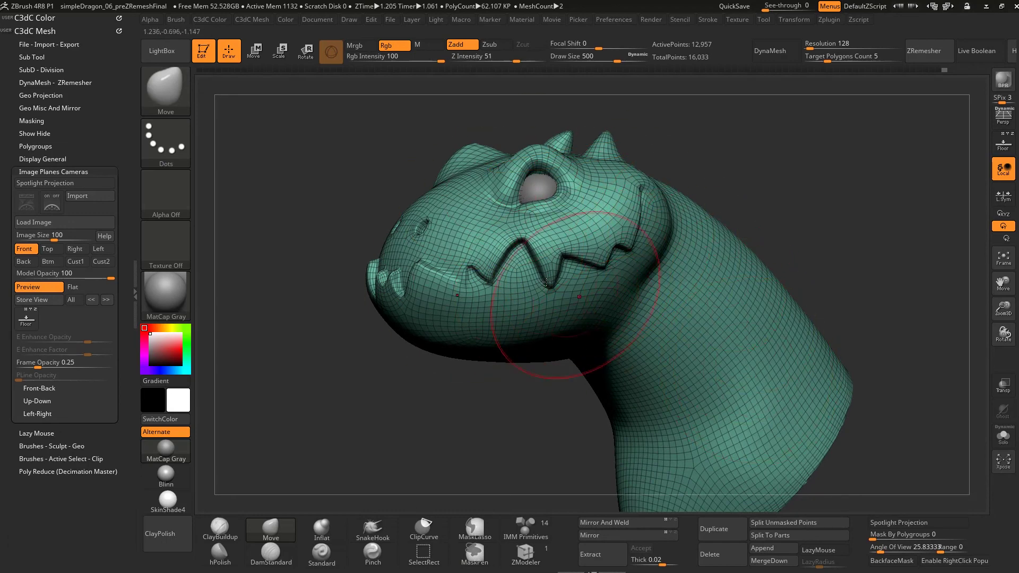
Reduce the Move brush's Draw Size to 202.
mouse_move(594, 257)
right_down()
mouse_move(604, 249)
mouse_move(582, 230)
right_up()
key(s)
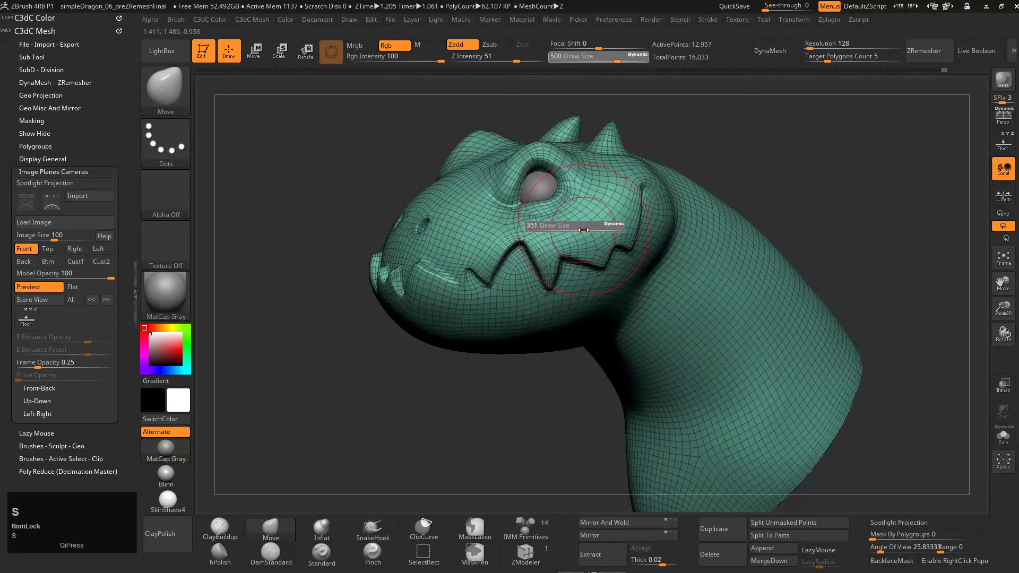
drag(581, 230, 566, 230)
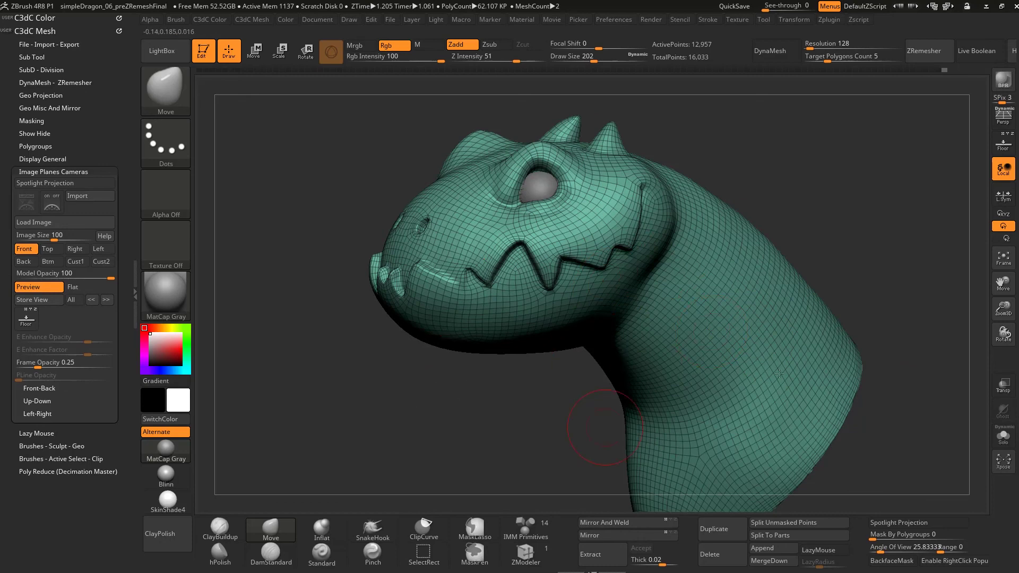
Review the remeshed head and neck from three-quarter and side views, checking the polygon flow down to the neck's base.
alt+right_drag(623, 187, 404, 189)
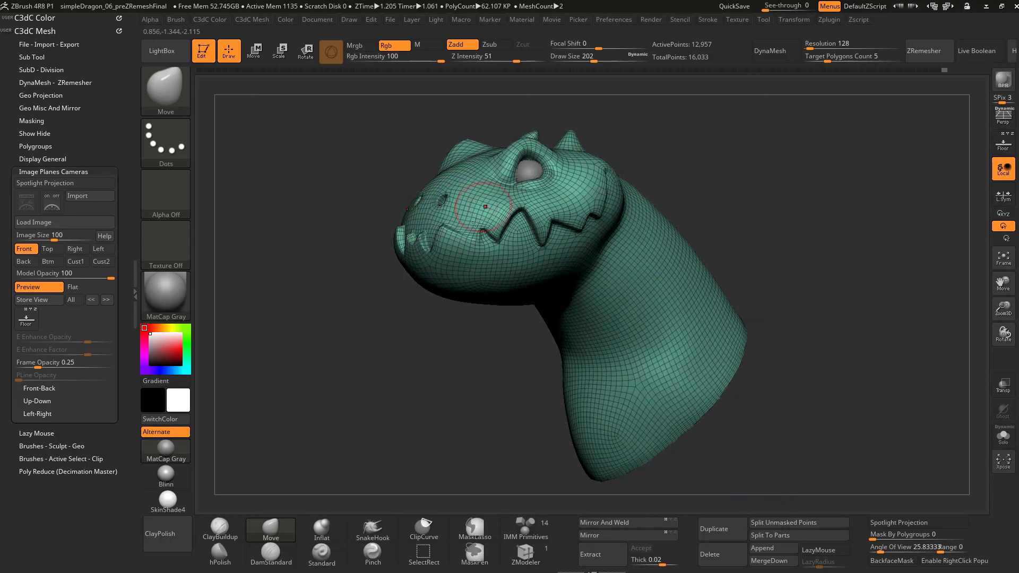
alt+right_drag(462, 214, 498, 166)
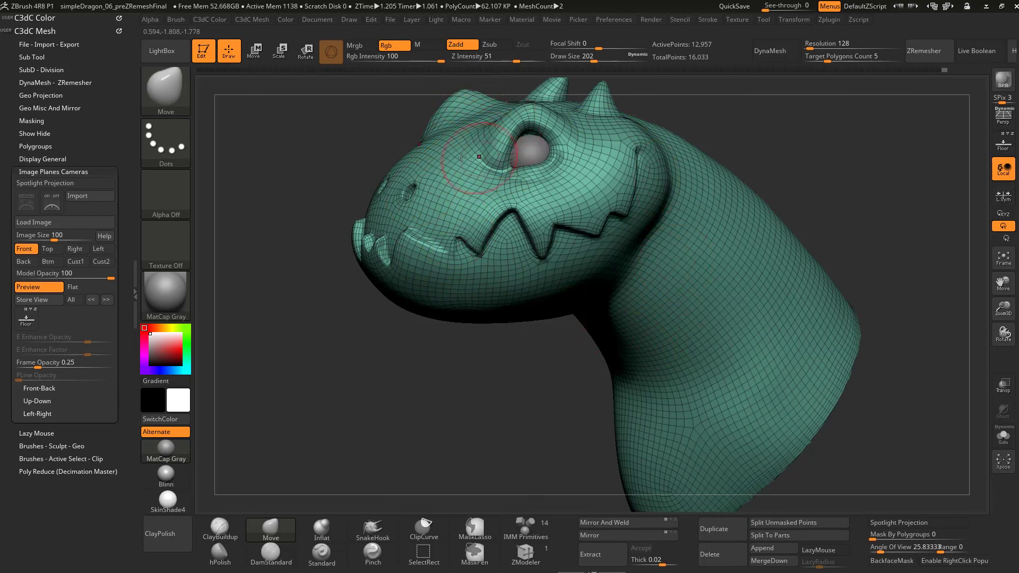
mouse_move(414, 339)
mouse_down()
mouse_move(567, 319)
mouse_move(460, 255)
mouse_move(456, 171)
mouse_up()
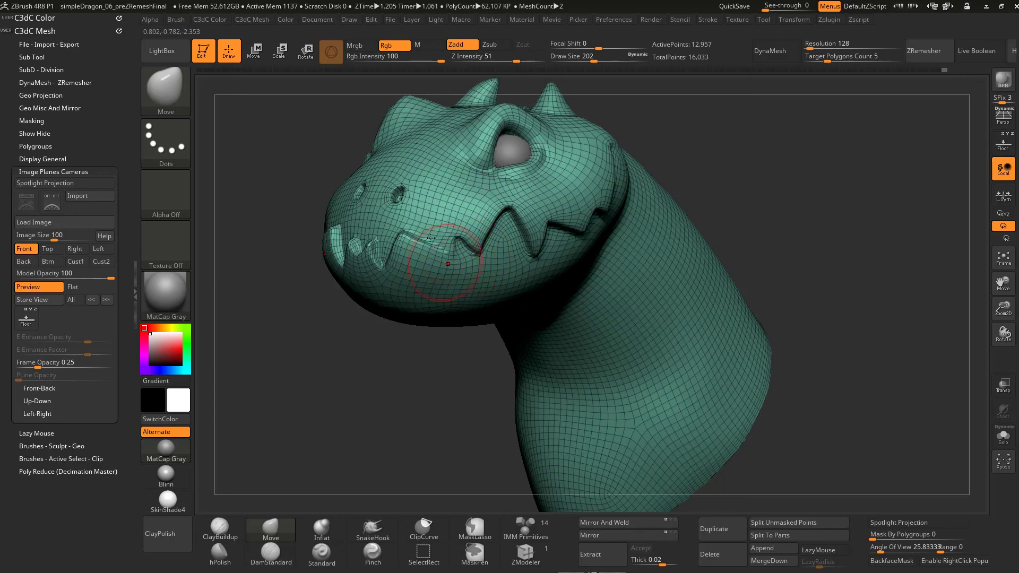
right_drag(446, 212, 469, 233)
alt+right_drag(591, 255, 494, 282)
alt+right_drag(670, 327, 585, 263)
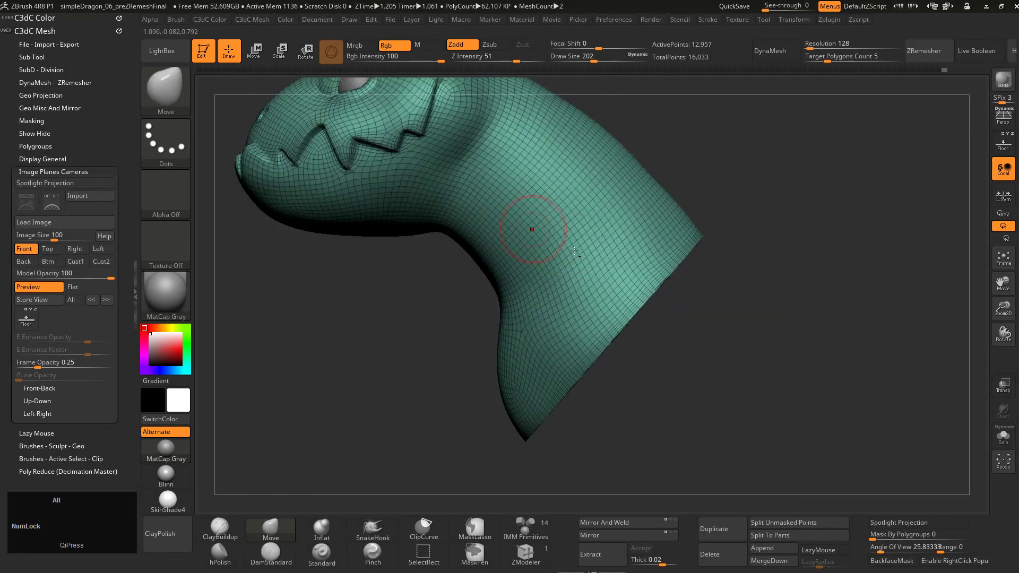
alt+right_drag(504, 219, 523, 264)
drag(523, 264, 538, 273)
mouse_move(547, 265)
alt+right_down()
mouse_move(548, 284)
mouse_move(540, 240)
alt+right_up()
Smooth the mesh along the lower rim of the neck's flat cut base.
shift+drag(542, 242, 474, 342)
alt+right_drag(456, 398, 442, 279)
mouse_move(442, 344)
shift+mouse_down()
mouse_move(456, 388)
mouse_move(491, 432)
mouse_move(553, 426)
shift+mouse_up()
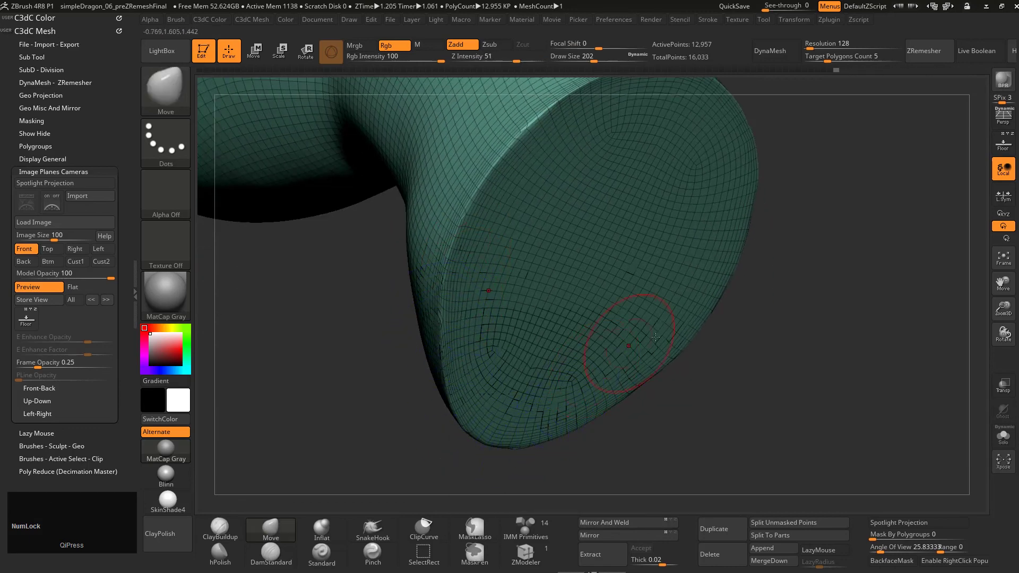
drag(678, 352, 623, 281)
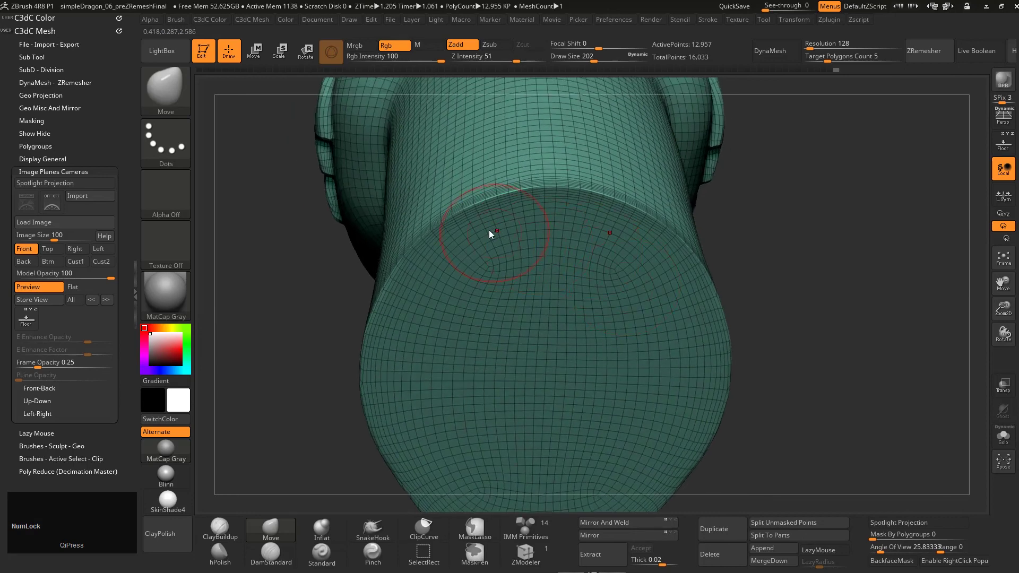
Increase the Draw Size to 245, smooth the upper rim of the neck's cut base, and inspect the whole model.
key(s)
drag(487, 228, 491, 229)
mouse_move(415, 251)
shift+mouse_down()
mouse_move(521, 202)
mouse_move(577, 201)
shift+mouse_up()
mouse_move(654, 275)
right_down()
mouse_move(594, 297)
mouse_move(551, 276)
right_up()
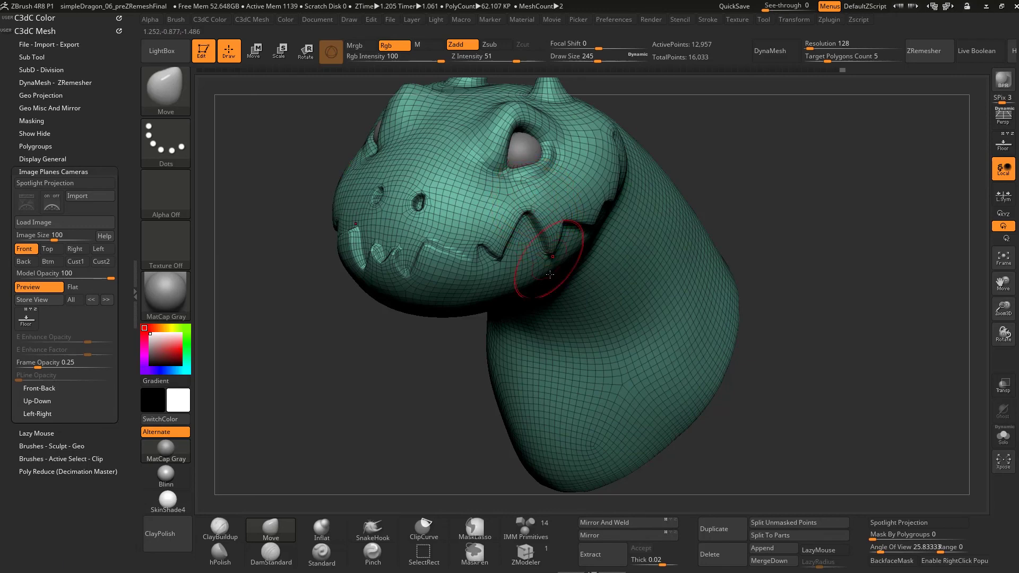
mouse_move(557, 233)
right_down()
mouse_move(529, 205)
mouse_move(549, 261)
mouse_move(563, 246)
mouse_move(541, 207)
mouse_move(589, 234)
mouse_move(570, 244)
right_up()
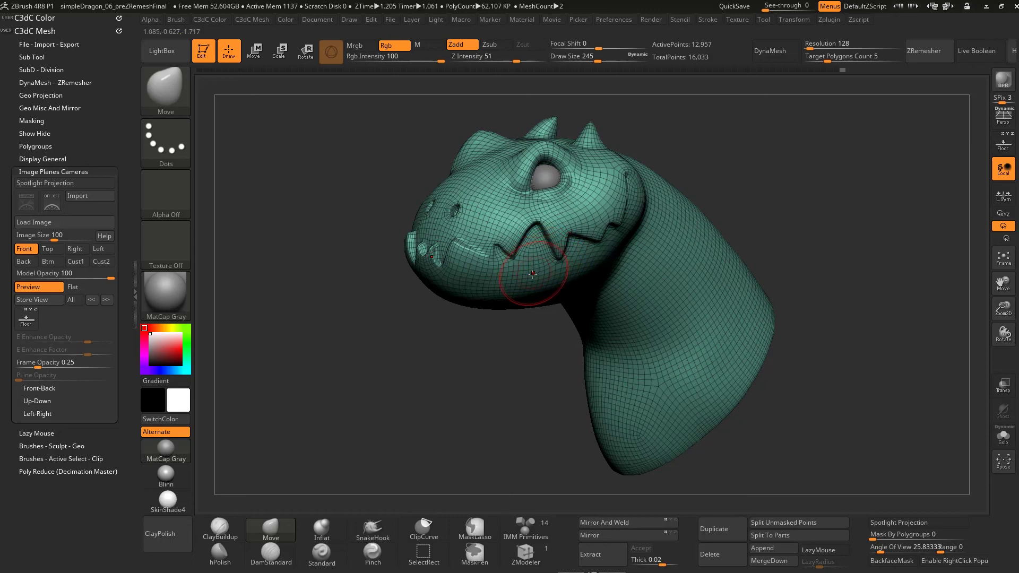
right_drag(531, 268, 561, 264)
drag(561, 264, 476, 214)
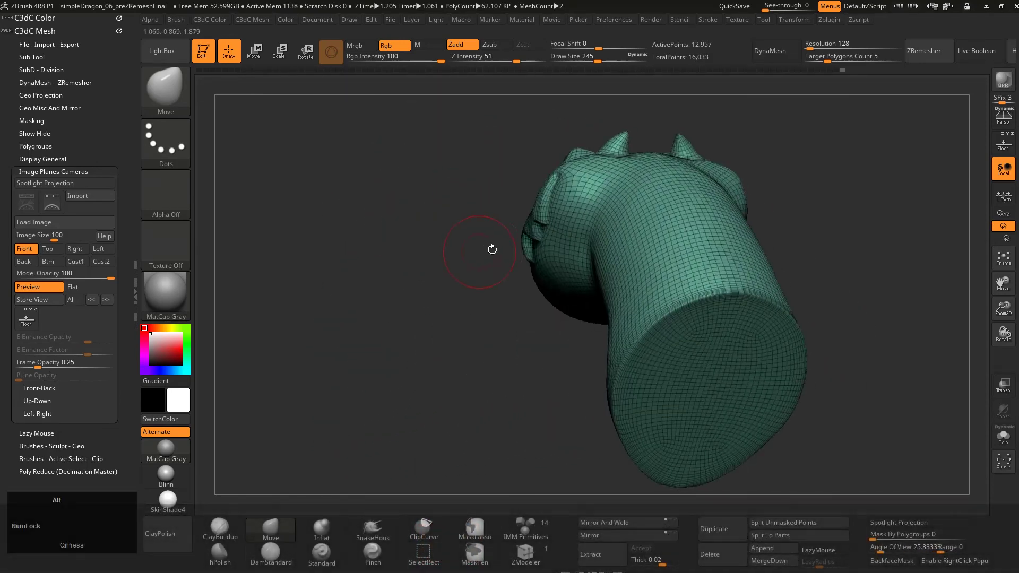